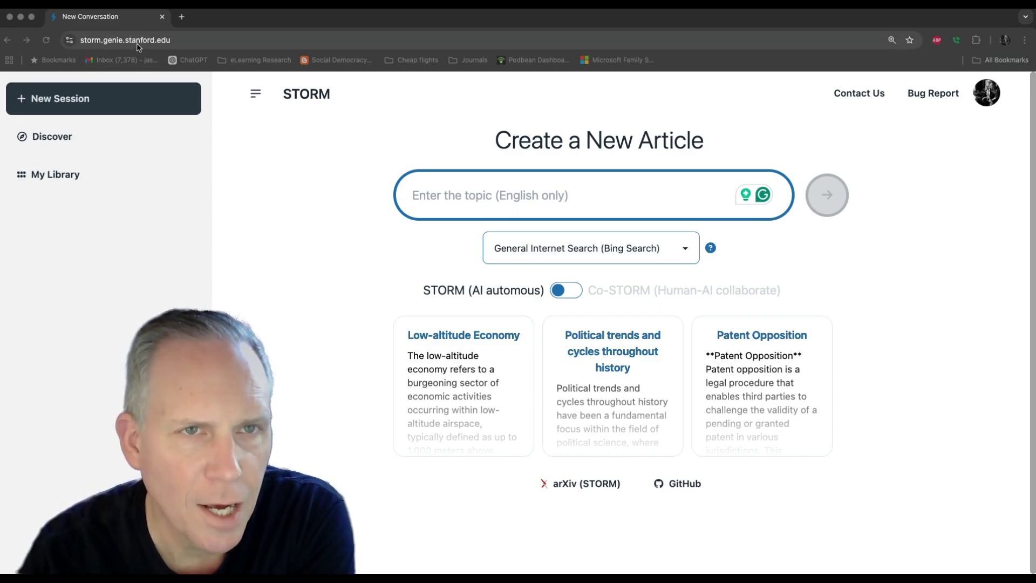
- Start an article on 'AI Chatbot effectiveness in the online classroom' with a motivation on AI tutors' effectiveness
click(215, 83)
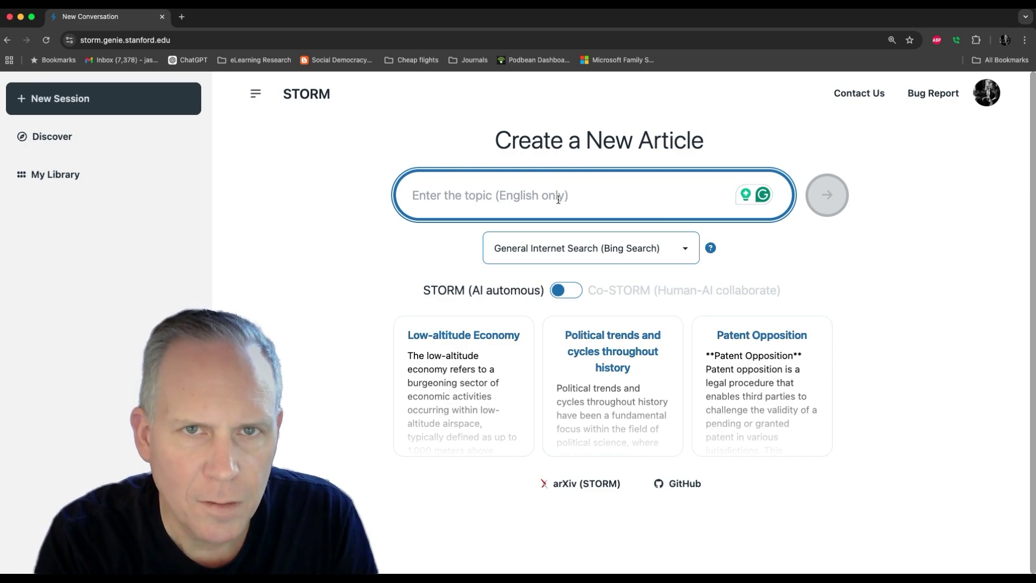
text(AI Chatbot effectiveness in the online classroom)
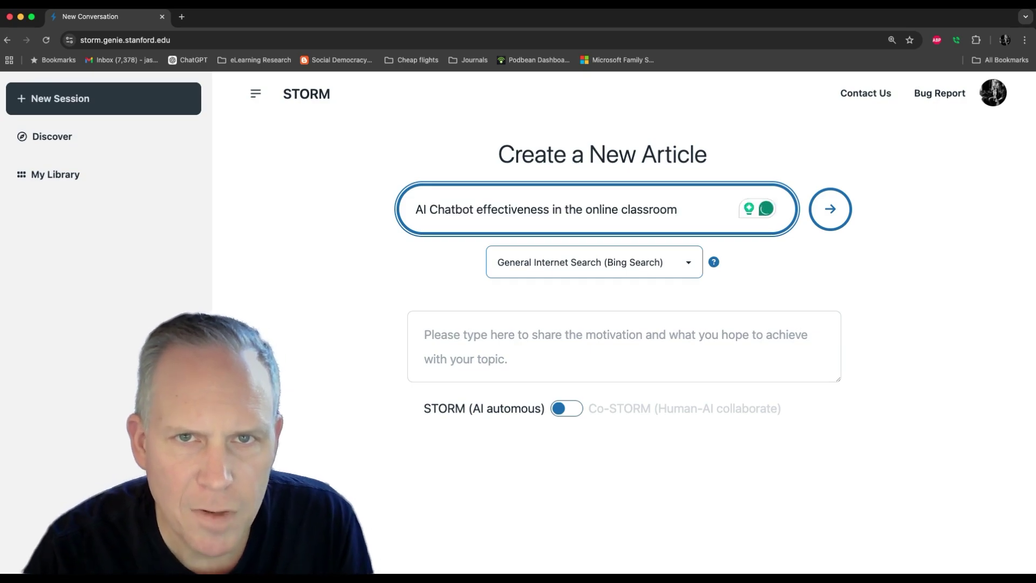
click(548, 352)
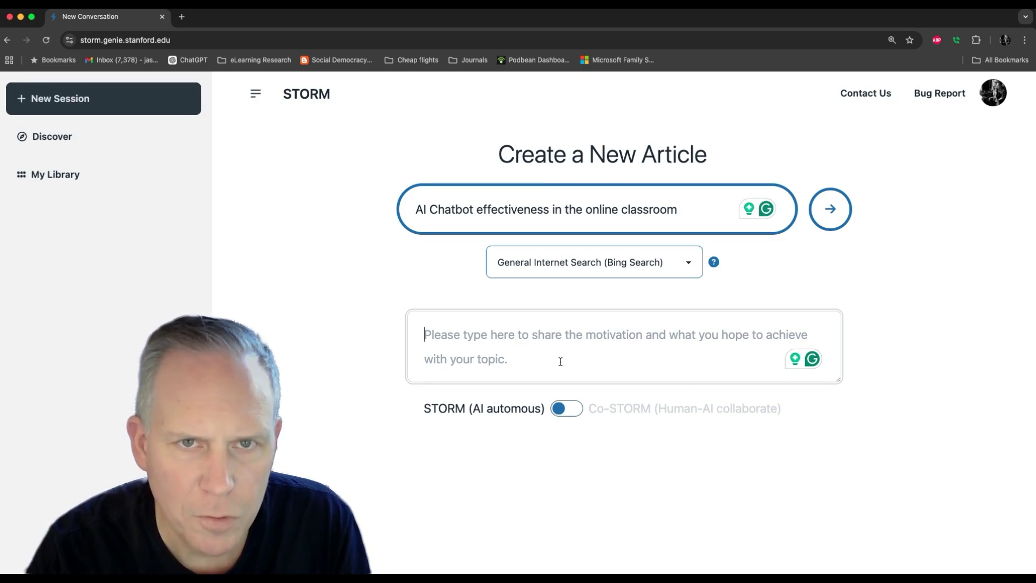
text(I hope to create a balanced article that shows both the pros and the cons of AI chatbots being used in the classroom.)
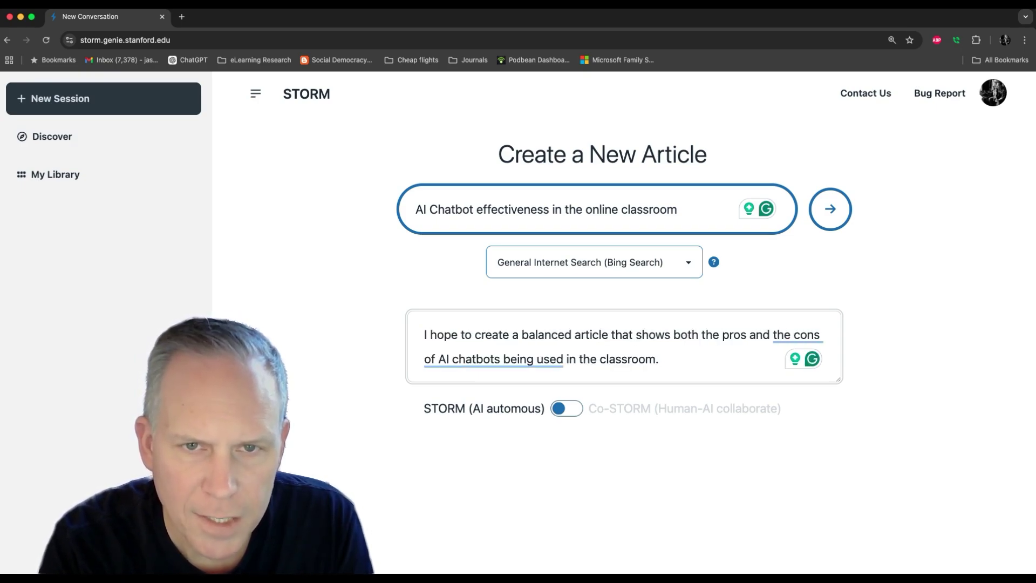
key(alt+BackSpace)
text(online)
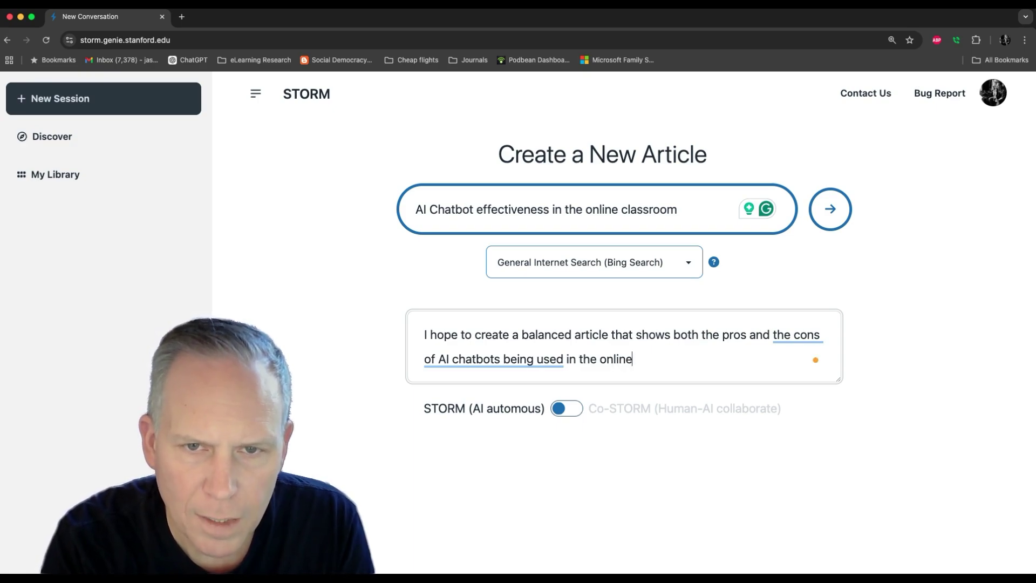
text( classroom. especially with AI tutors and their effectiveness.)
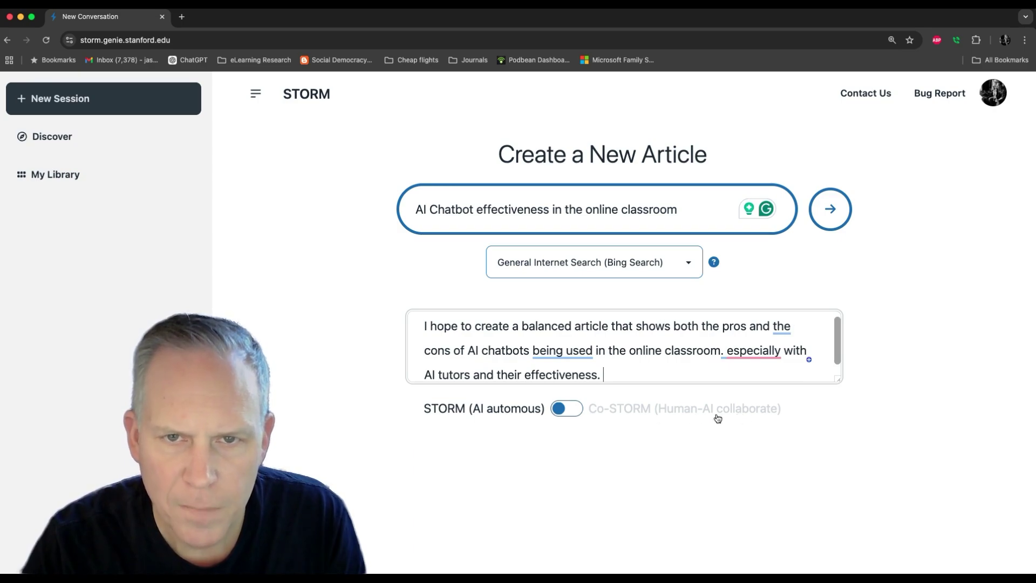
click(830, 214)
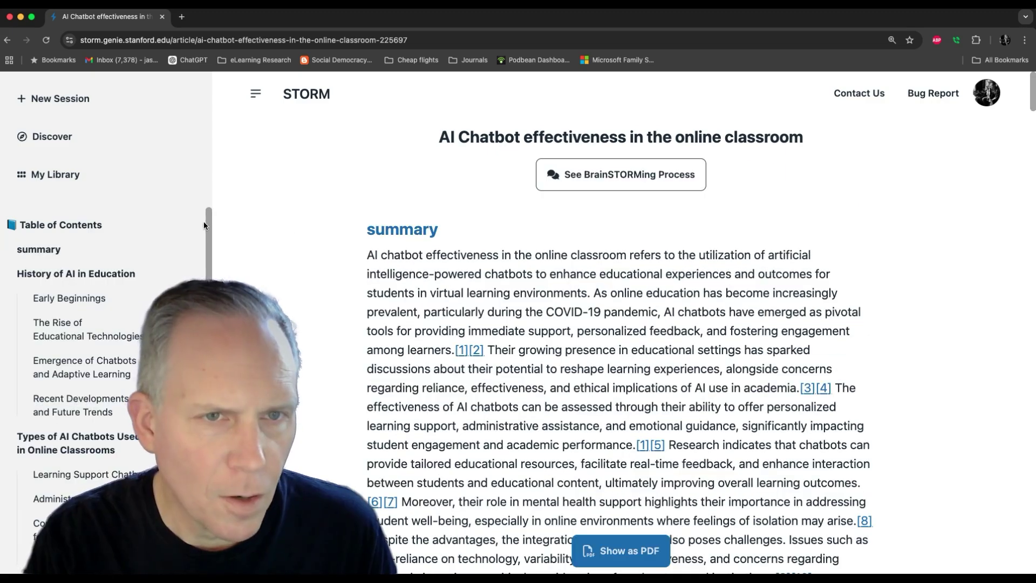
- Scroll through the finished article to its final section and back to the top
drag(206, 238, 209, 340)
scroll(1033, 135, down, 2)
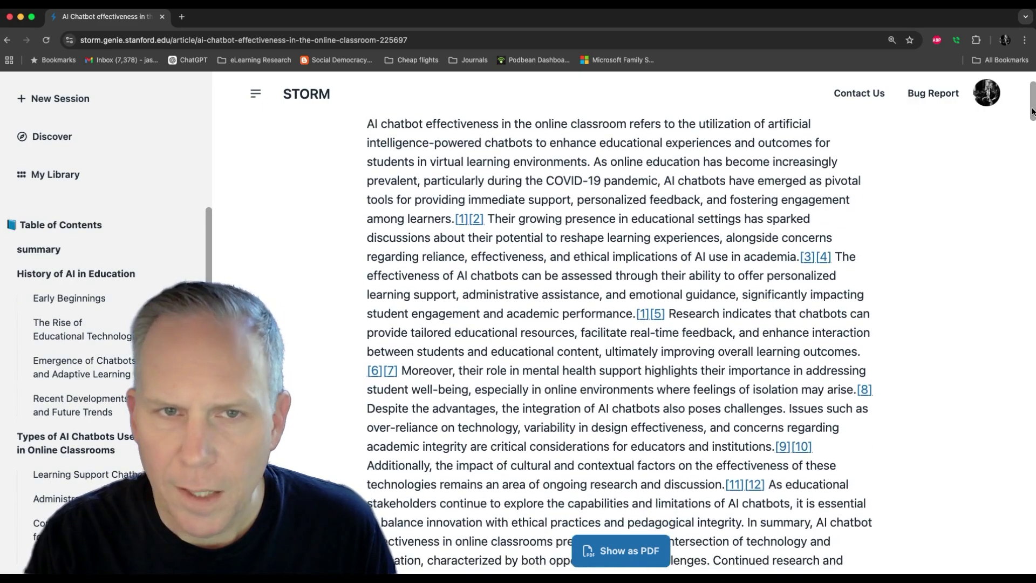
scroll(1034, 133, up, 2)
scroll(1033, 127, down, 6)
drag(1033, 128, 1032, 516)
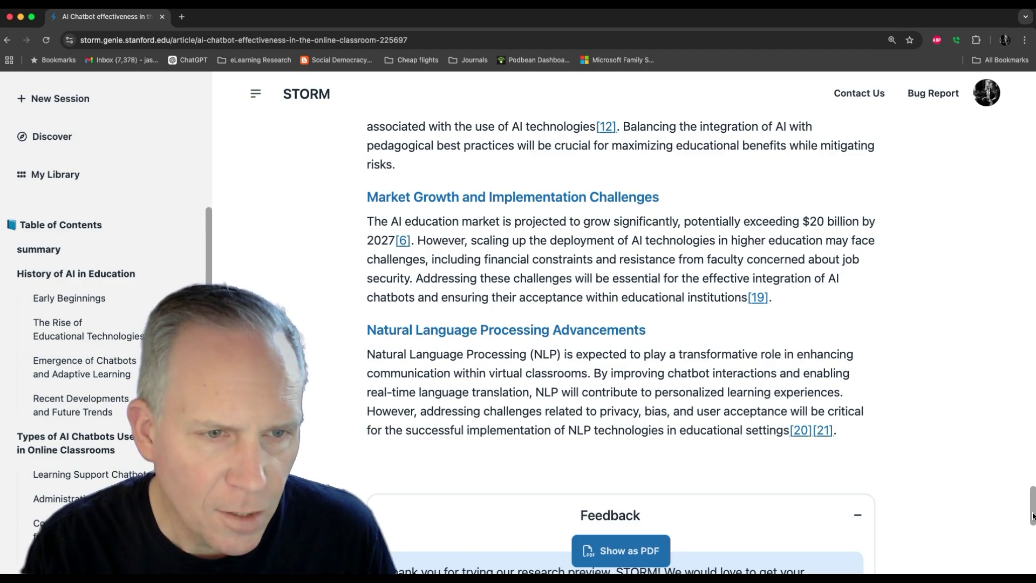
scroll(108, 351, down, 15)
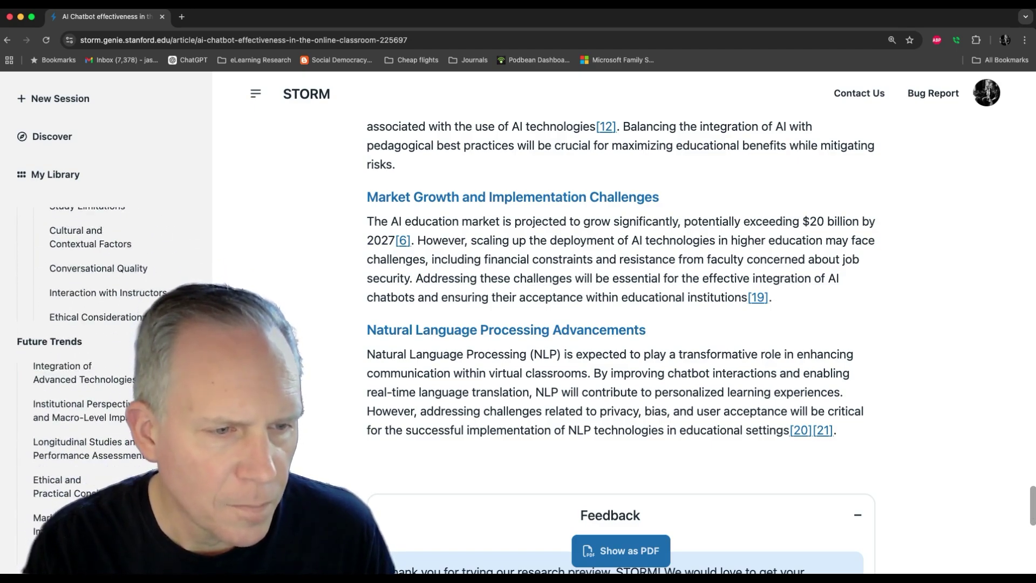
scroll(212, 235, up, 15)
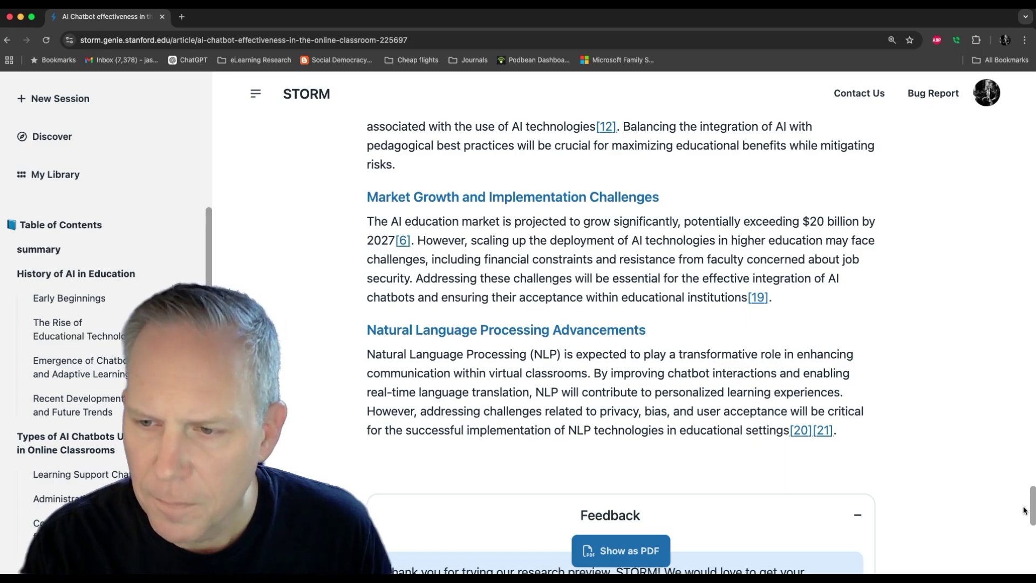
drag(1032, 512, 1034, 70)
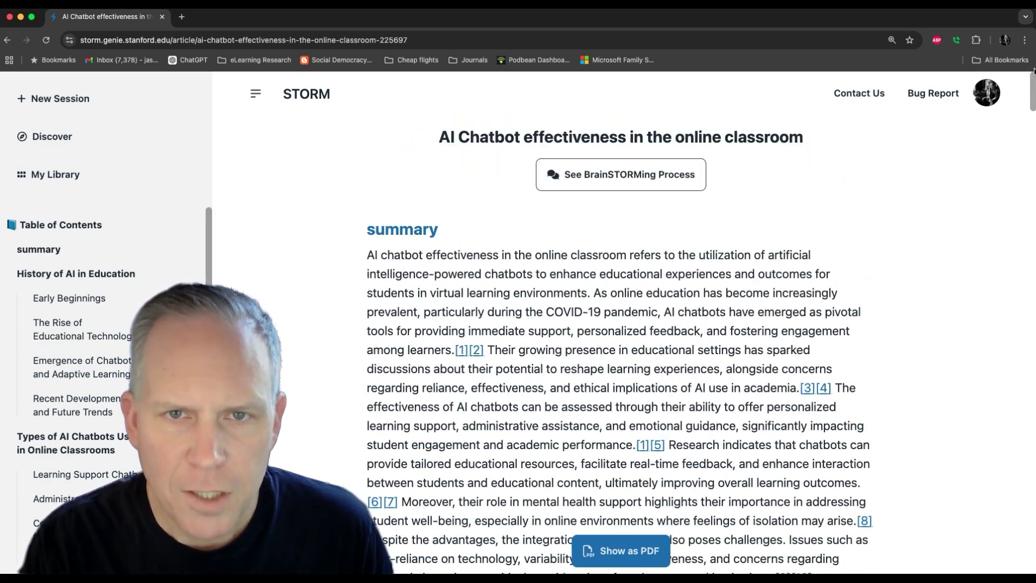
- Browse the brainstorming Q&A of the Educational Researcher, Technology Enthusiast and Basic fact writer personas
click(662, 183)
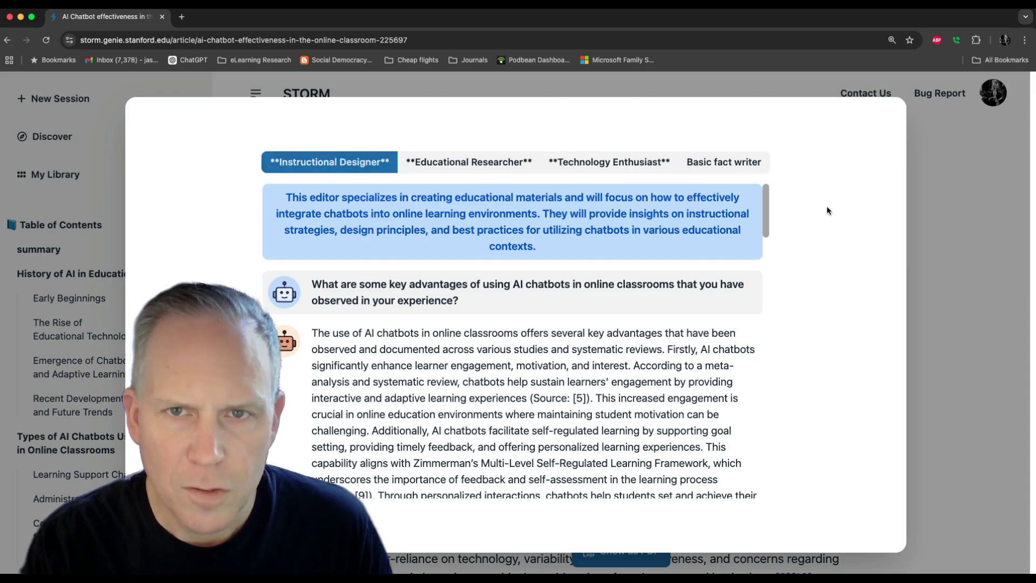
scroll(765, 222, down, 15)
click(487, 167)
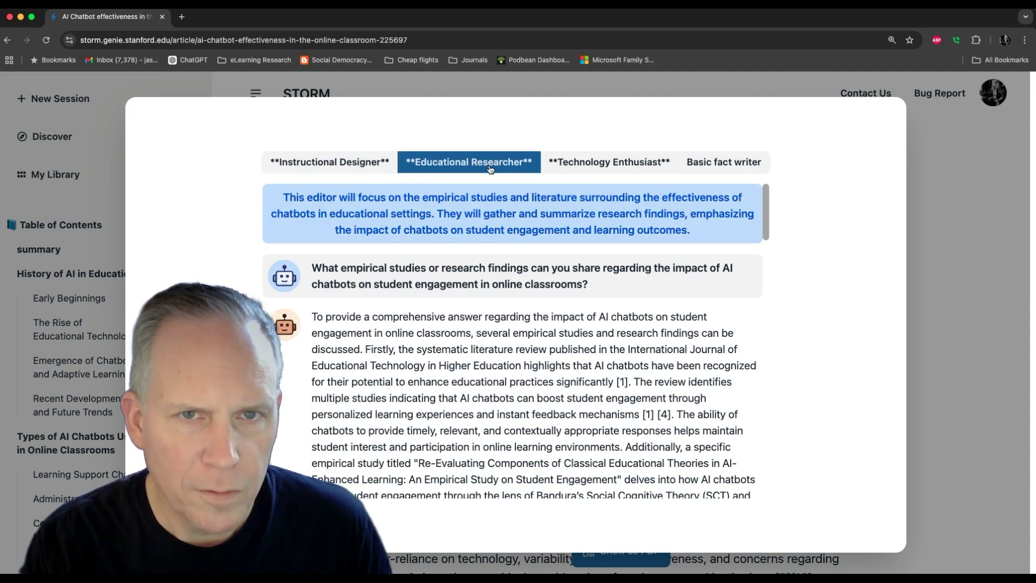
click(610, 163)
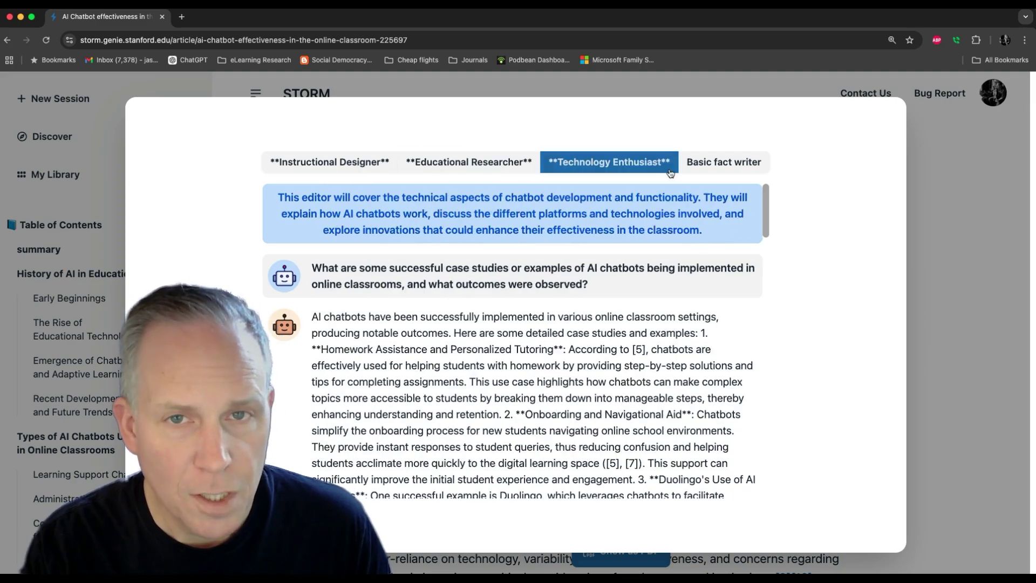
scroll(766, 208, down, 1)
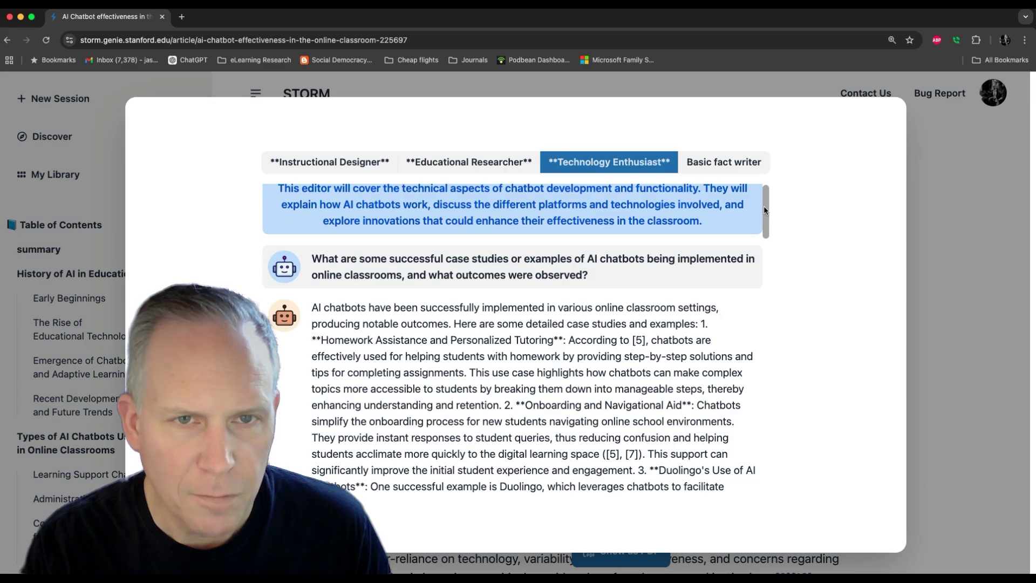
drag(765, 210, 793, 143)
click(730, 167)
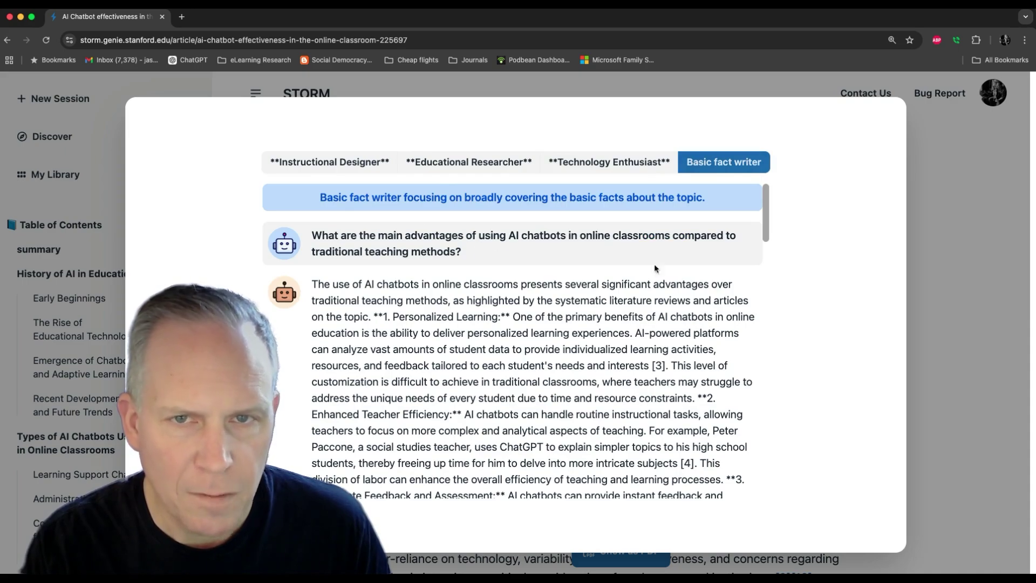
drag(768, 226, 826, 143)
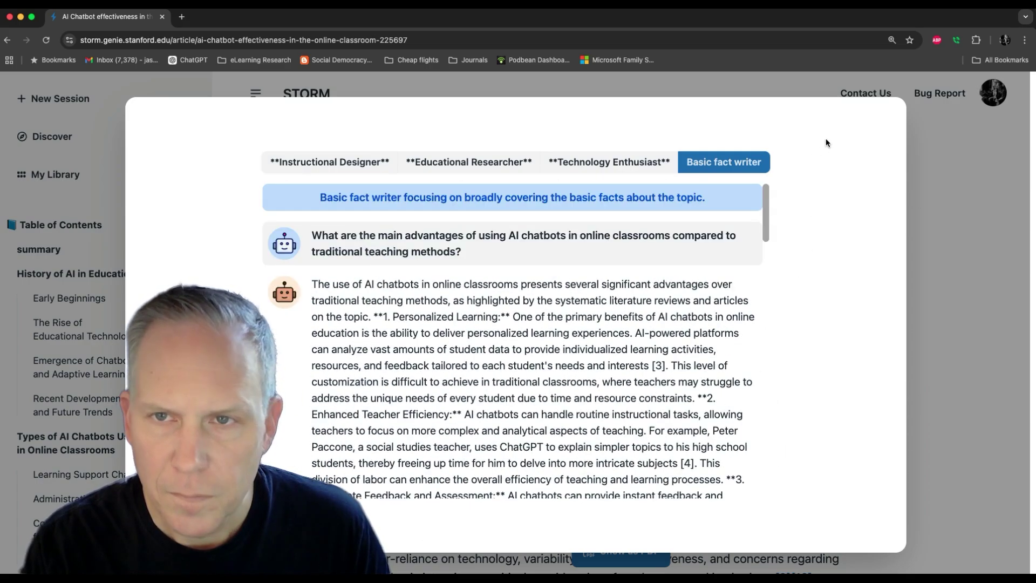
- Close the brainstorming view and open reference [1], the Springer review on AI chatbots in education
click(942, 154)
mouse_move(461, 350)
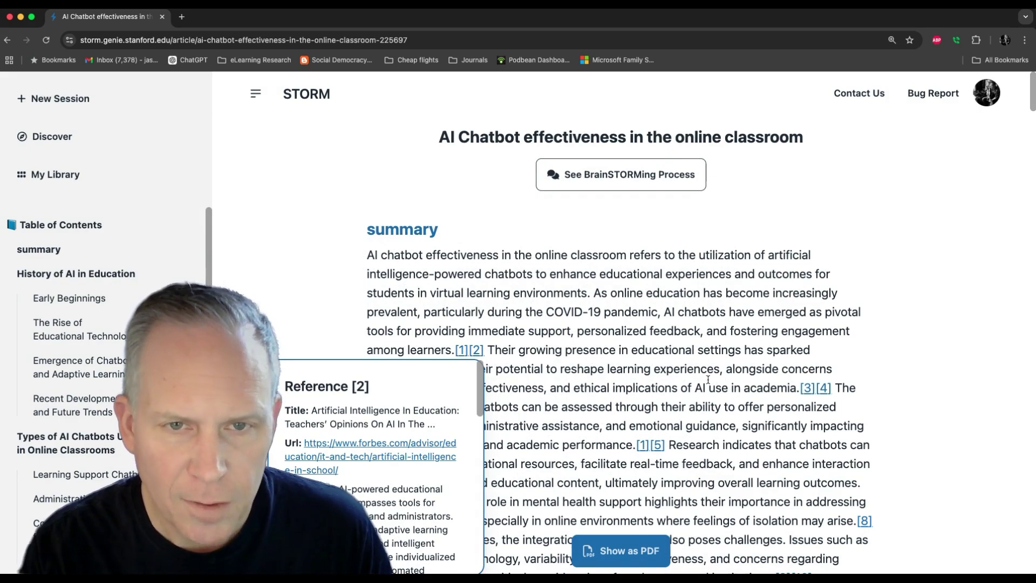
mouse_move(807, 388)
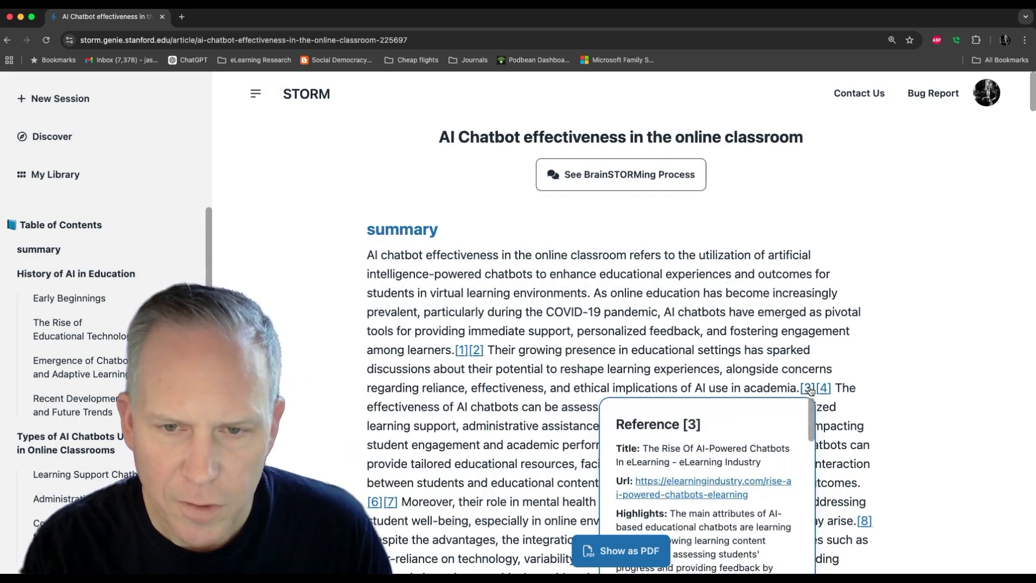
scroll(726, 419, down, 2)
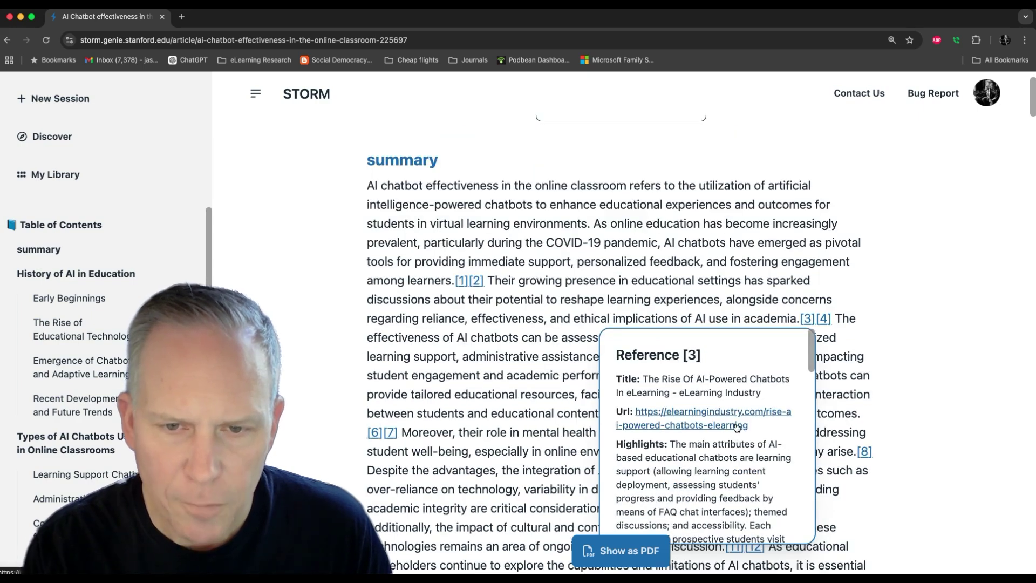
mouse_move(825, 323)
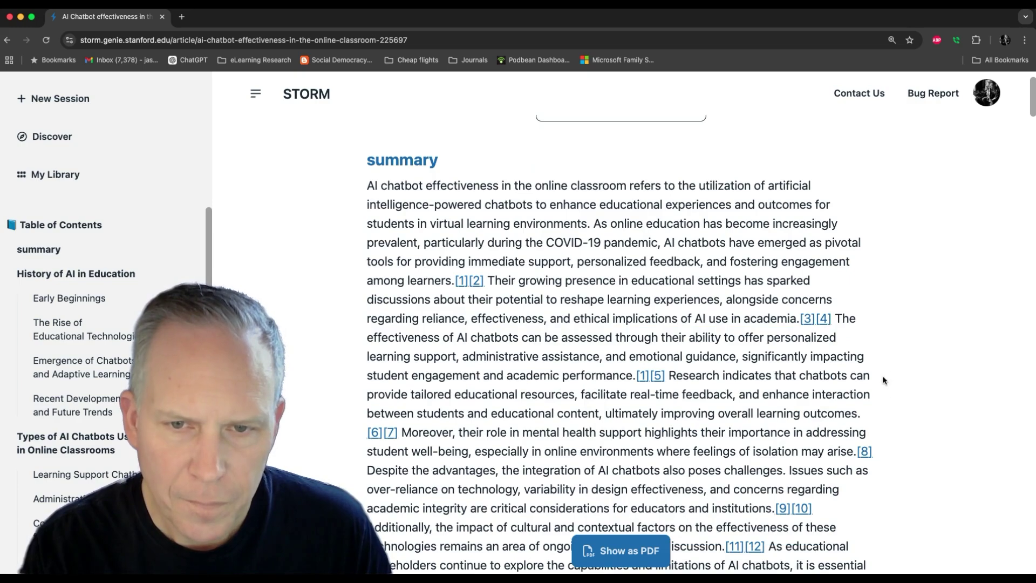
mouse_move(644, 374)
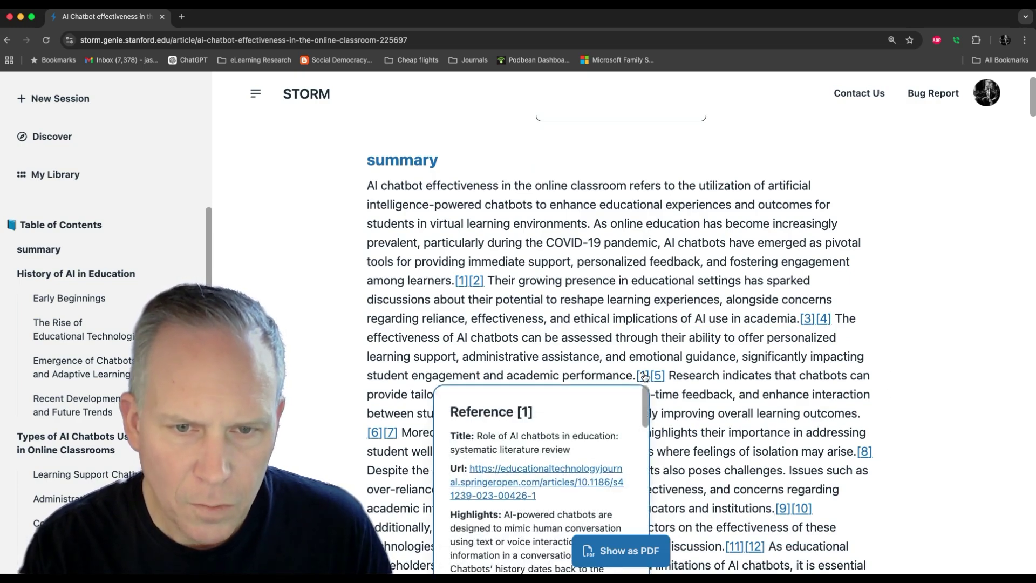
click(536, 482)
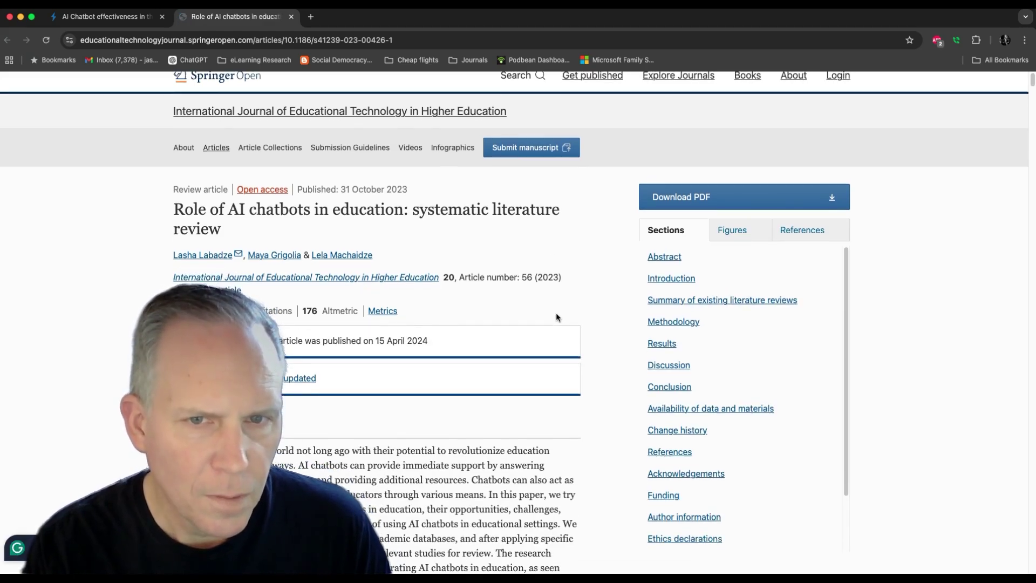
- Return to the STORM article tab, leaving the Springer review open
click(102, 16)
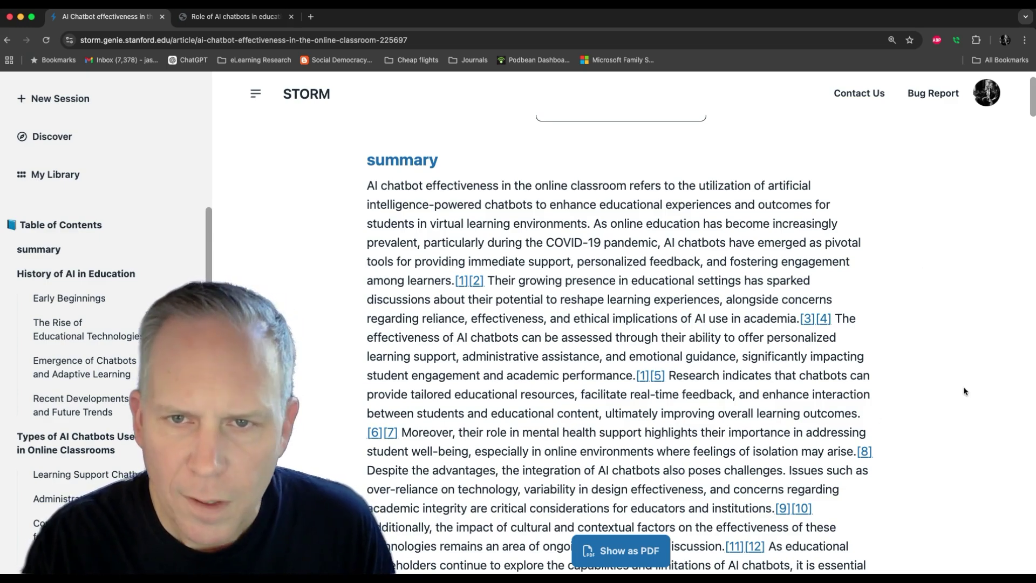
- Preview the article as a PDF, then close the preview and go to My Library
scroll(724, 428, down, 5)
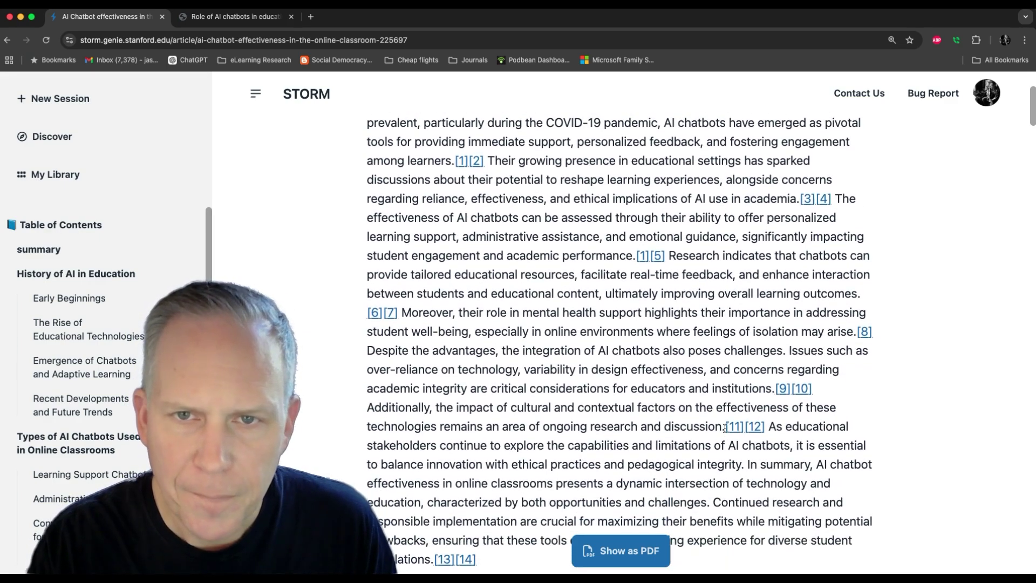
scroll(725, 428, down, 2)
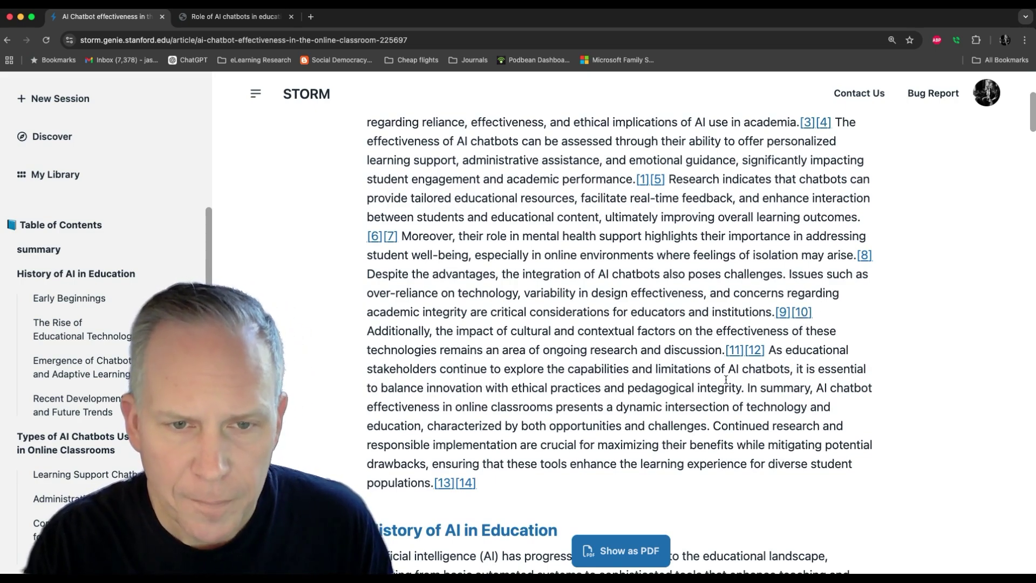
click(620, 550)
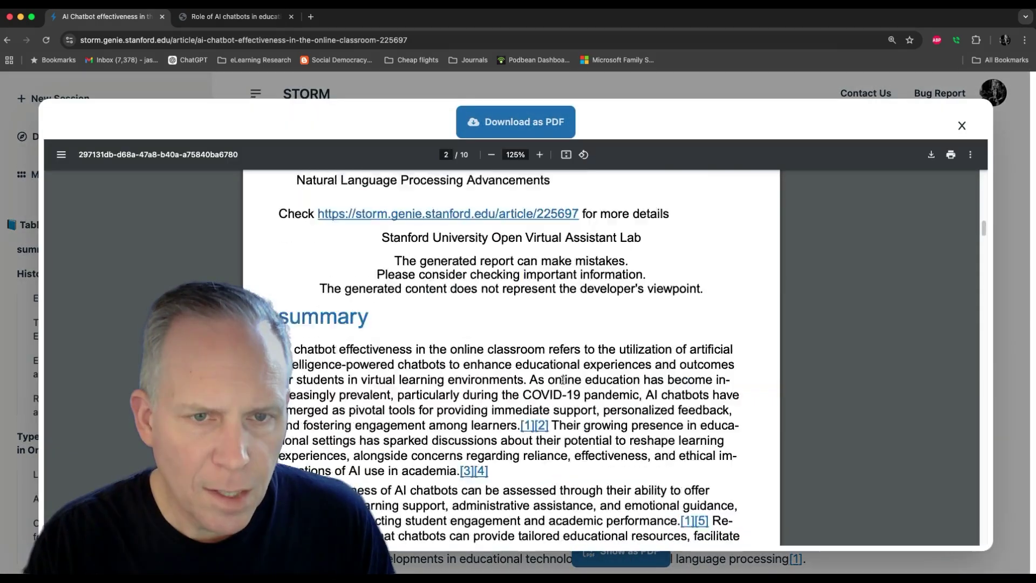
scroll(563, 380, down, 10)
scroll(563, 380, down, 15)
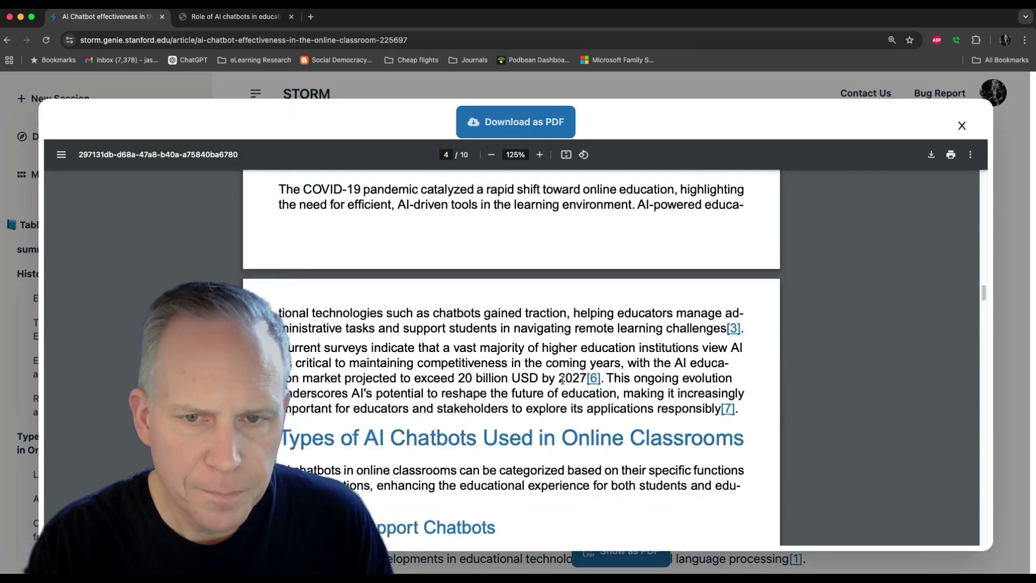
key(Escape)
click(67, 182)
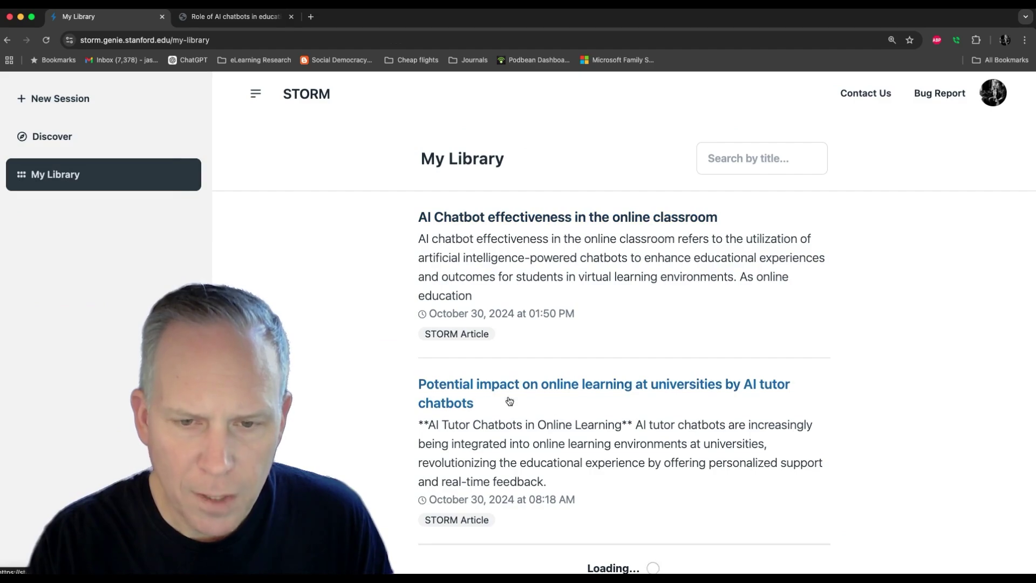
- Start a Co-STORM roundtable on 'Effectiveness of AI Chatbots and tutors in the online classroom'
click(108, 99)
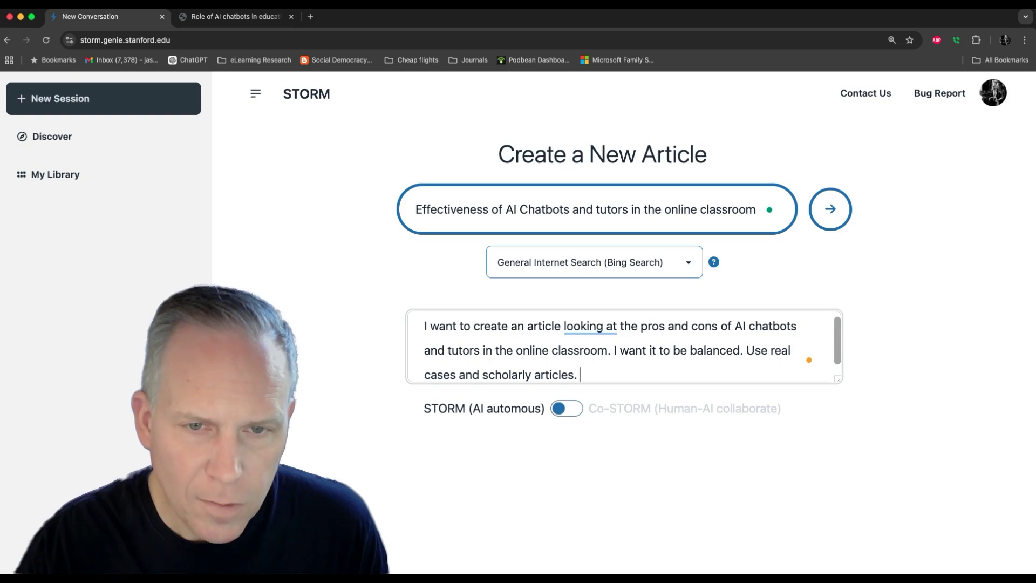
click(564, 410)
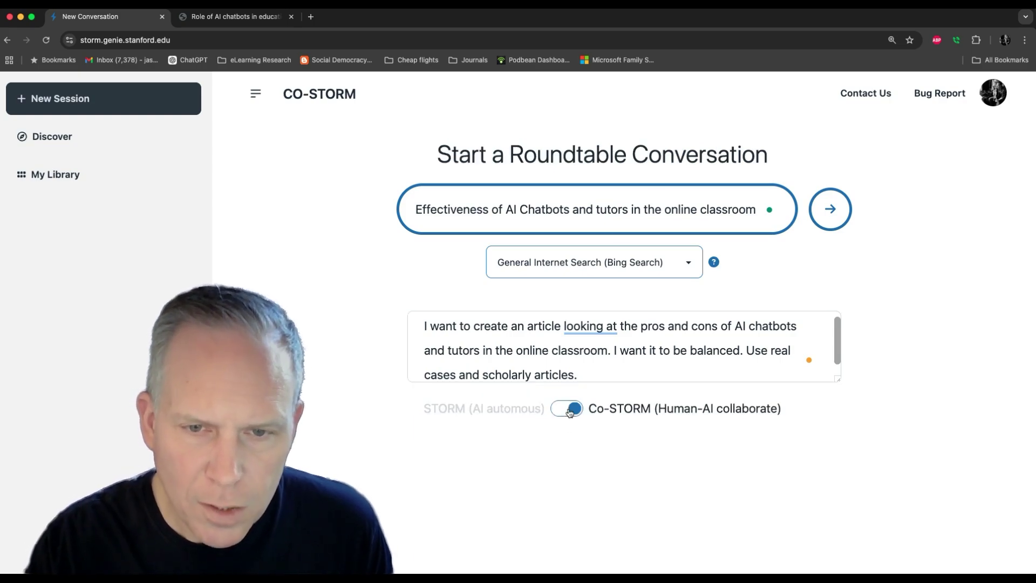
click(830, 209)
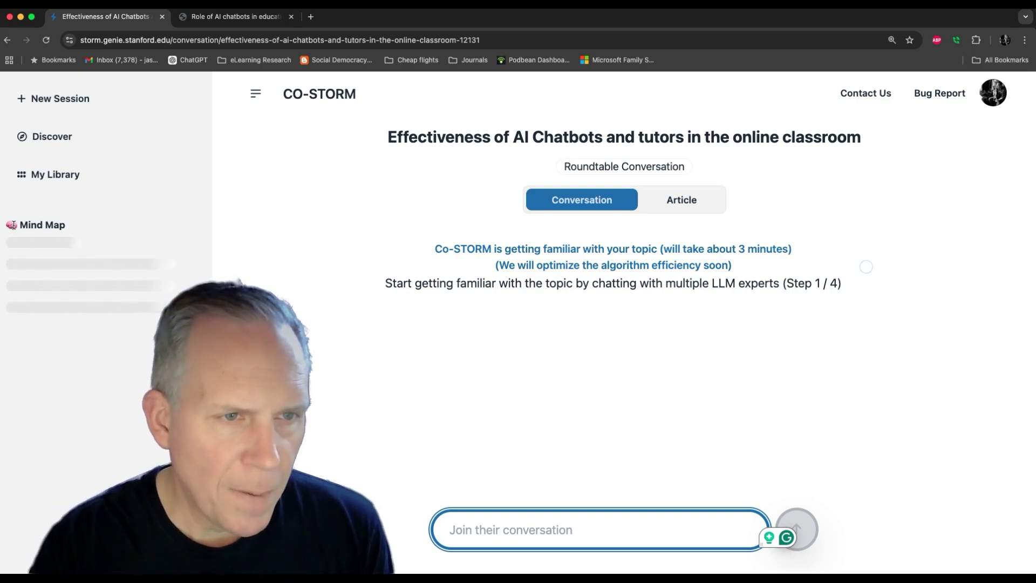
- Send the roundtable a request to include Khan Academy, then step through the onboarding tour
text(I love Khan academy - please include that in the cases.)
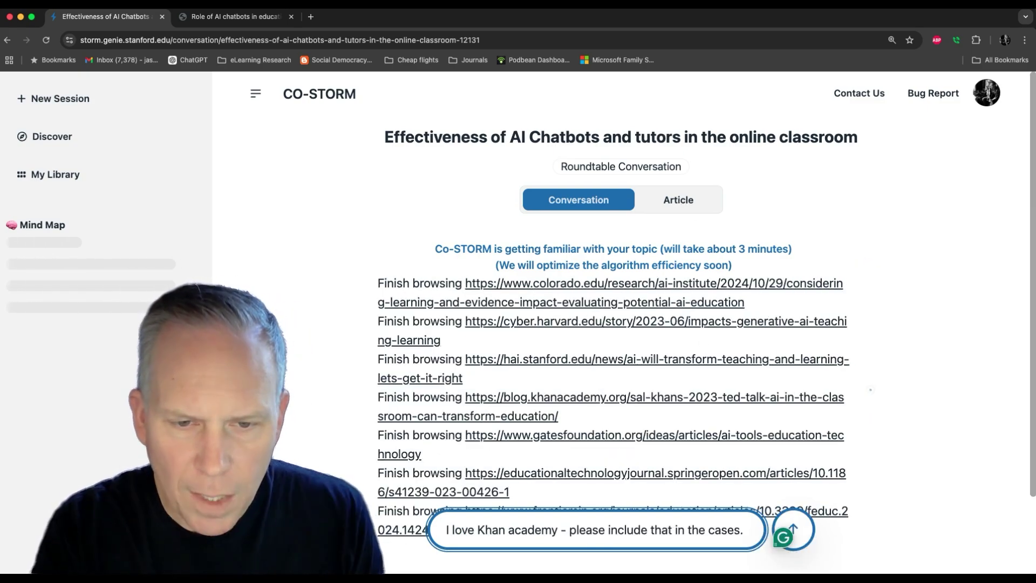
click(789, 528)
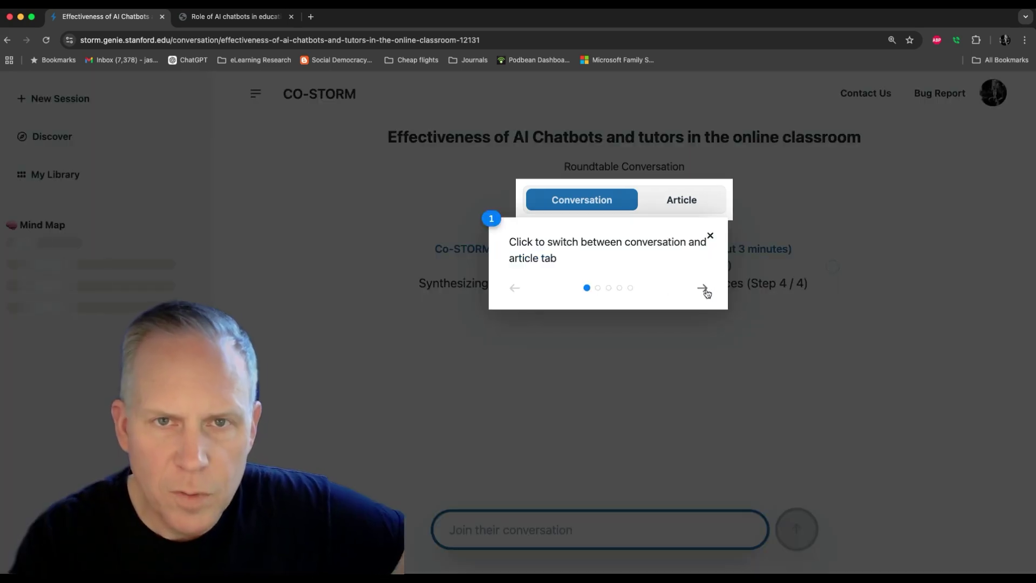
click(707, 293)
click(707, 293)
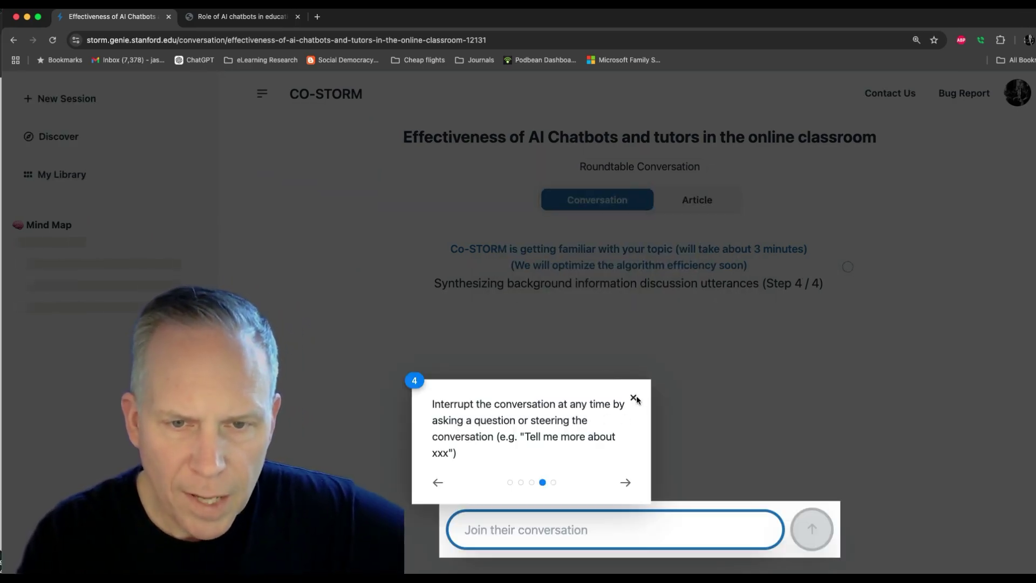
- Close the onboarding tour and review the newly fetched conversation turns
click(634, 400)
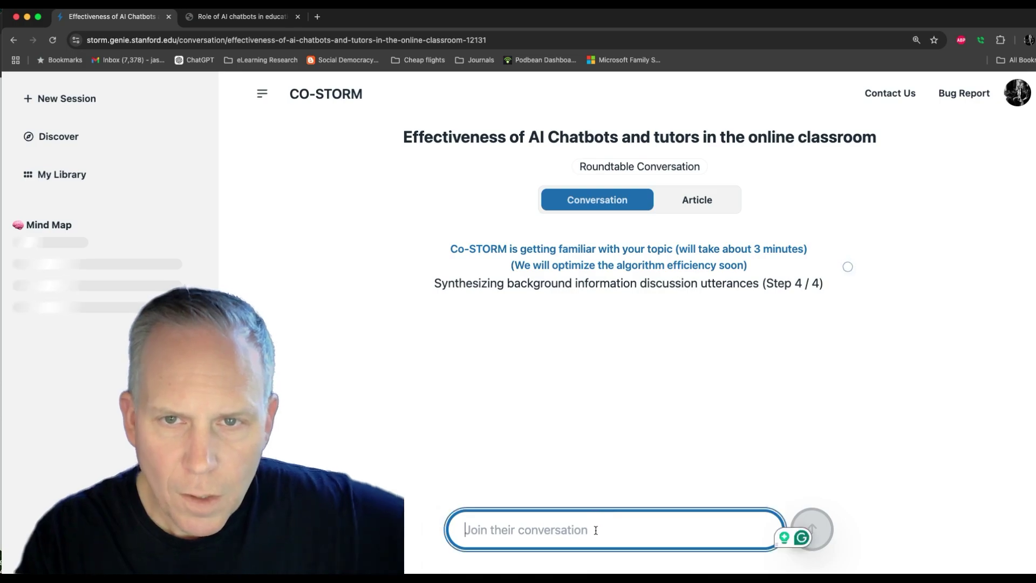
scroll(911, 438, down, 8)
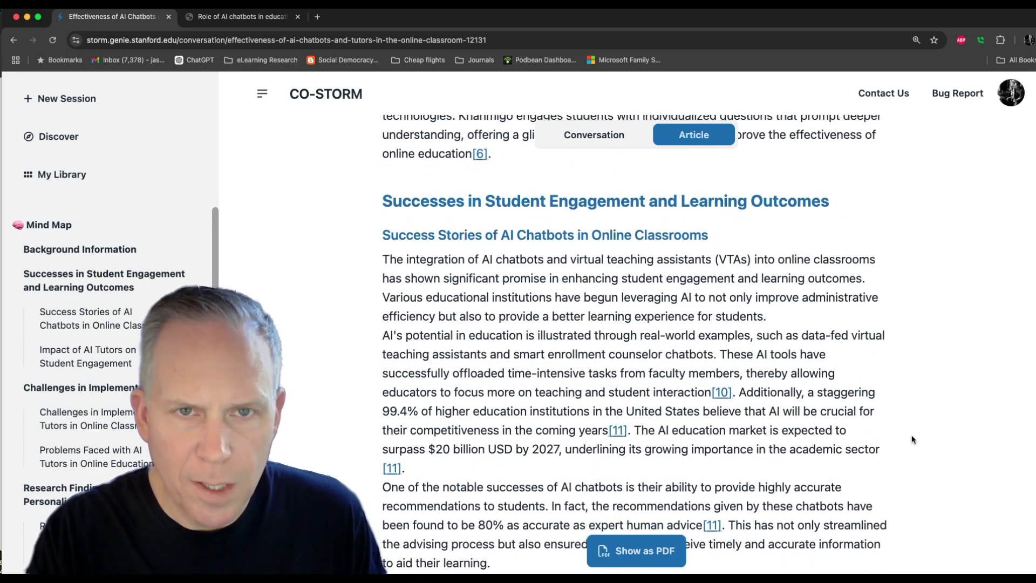
click(601, 138)
scroll(770, 379, up, 4)
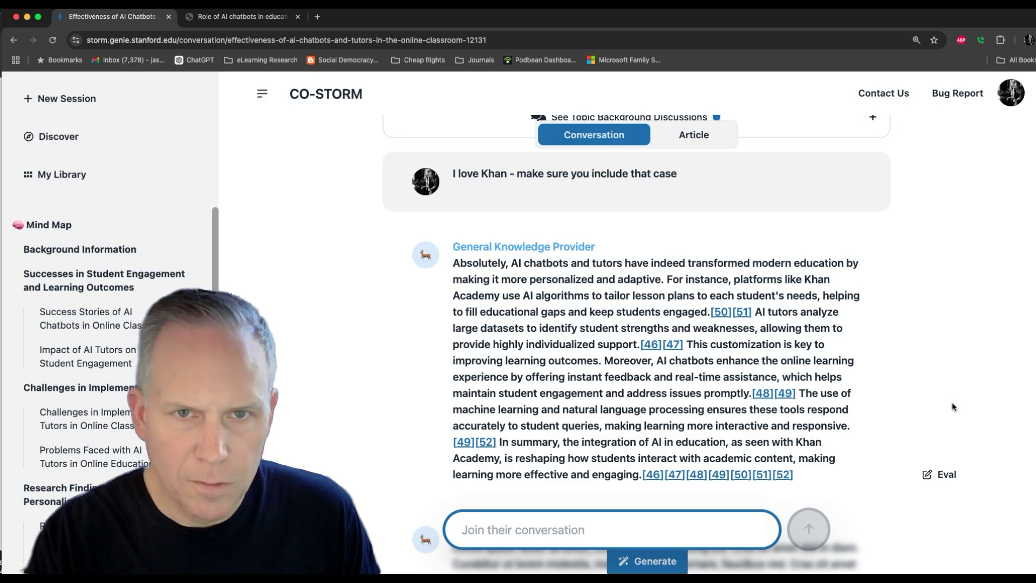
scroll(952, 402, up, 3)
- Compare the generated article with the conversation, ending at its Background Information section
click(694, 199)
scroll(730, 348, down, 20)
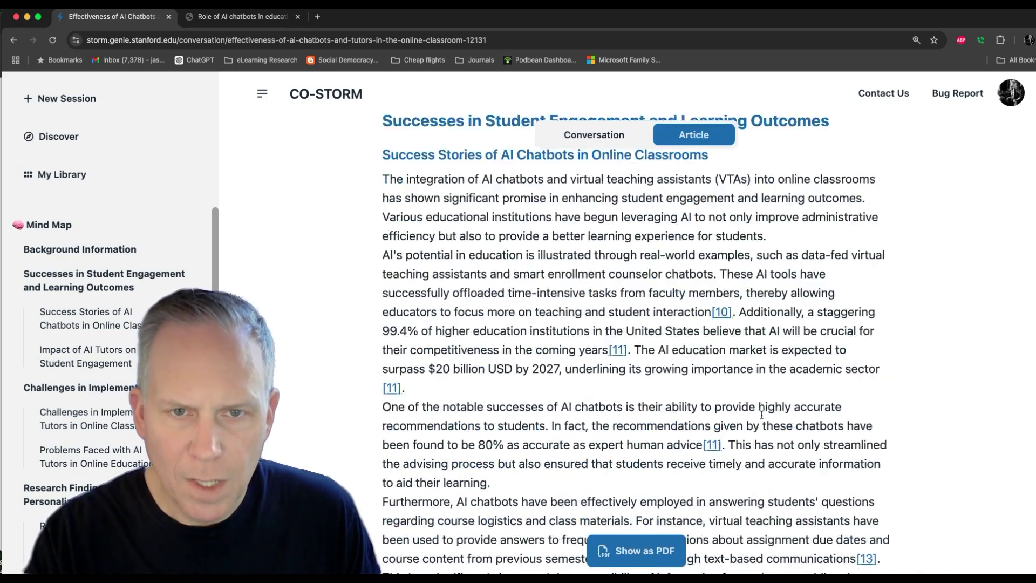
scroll(762, 415, down, 10)
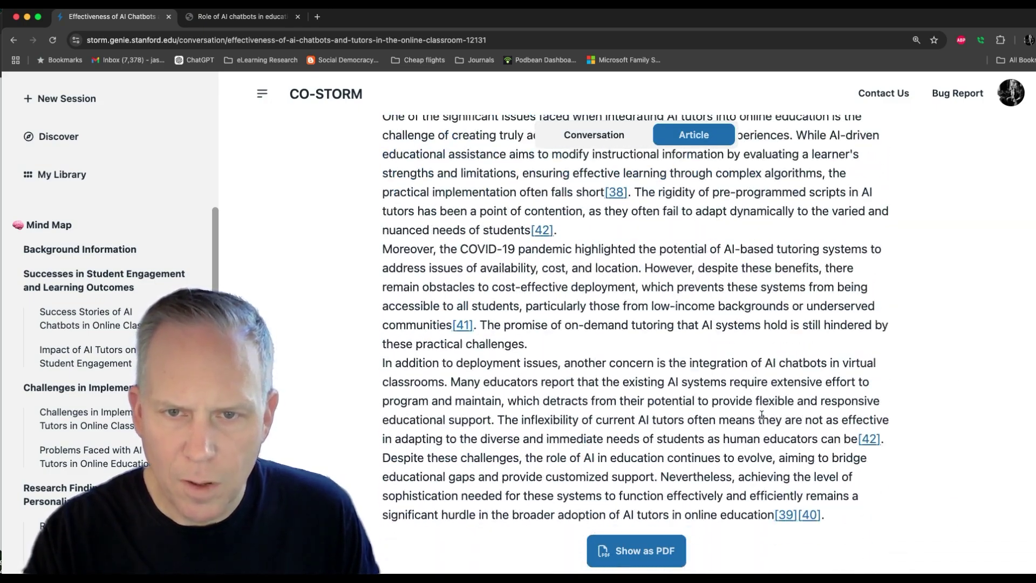
scroll(761, 415, up, 20)
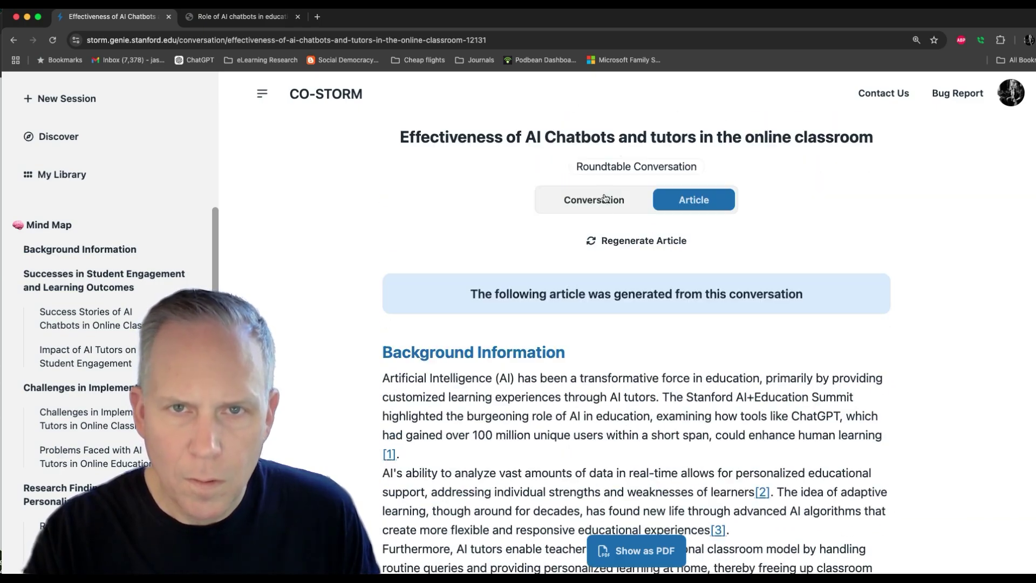
click(605, 202)
scroll(661, 412, down, 6)
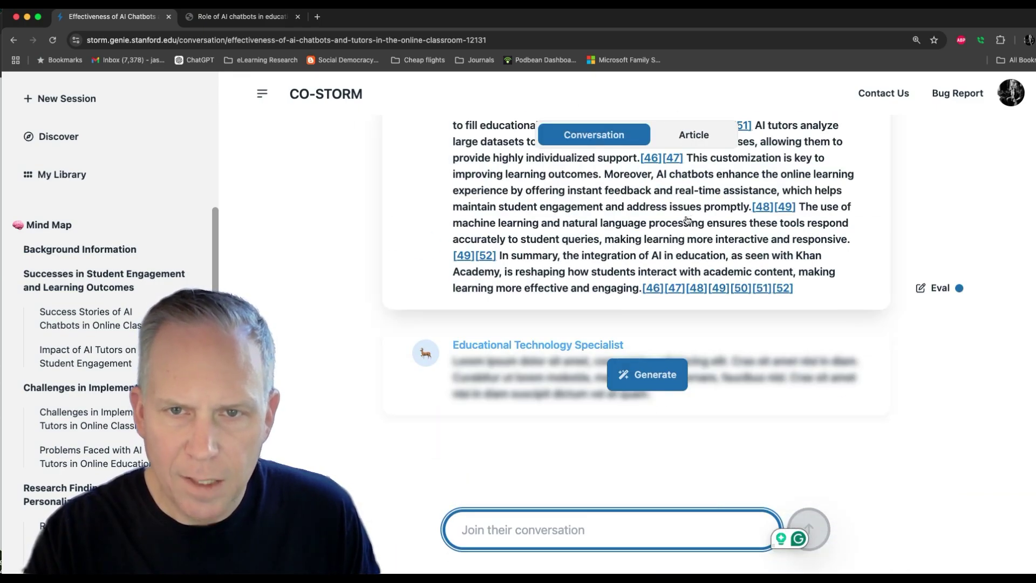
click(695, 134)
scroll(697, 427, up, 8)
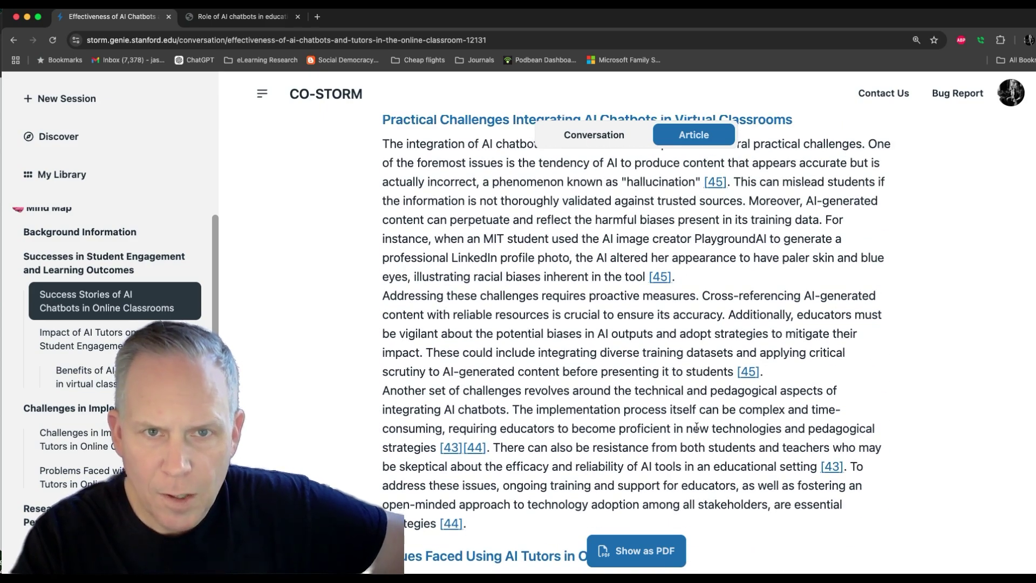
scroll(696, 427, up, 10)
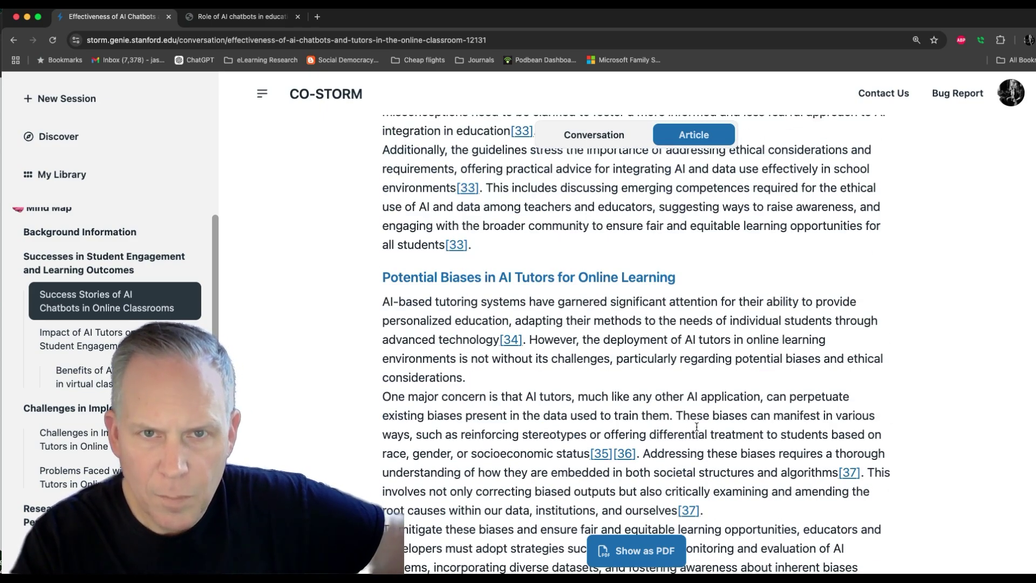
scroll(697, 427, up, 15)
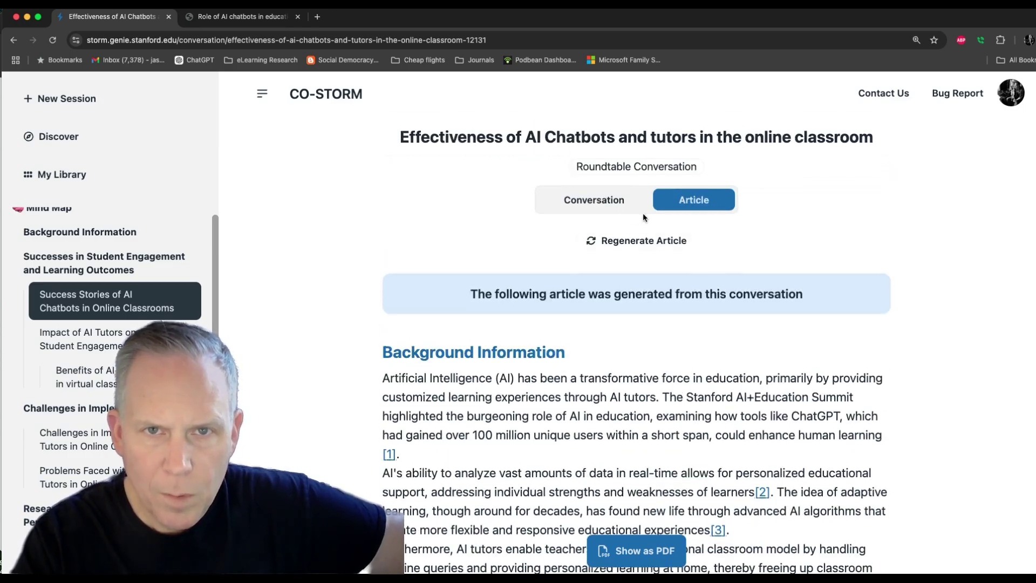
- Regenerate the article, then ask the roundtable for a writing expert's concluding section
click(642, 240)
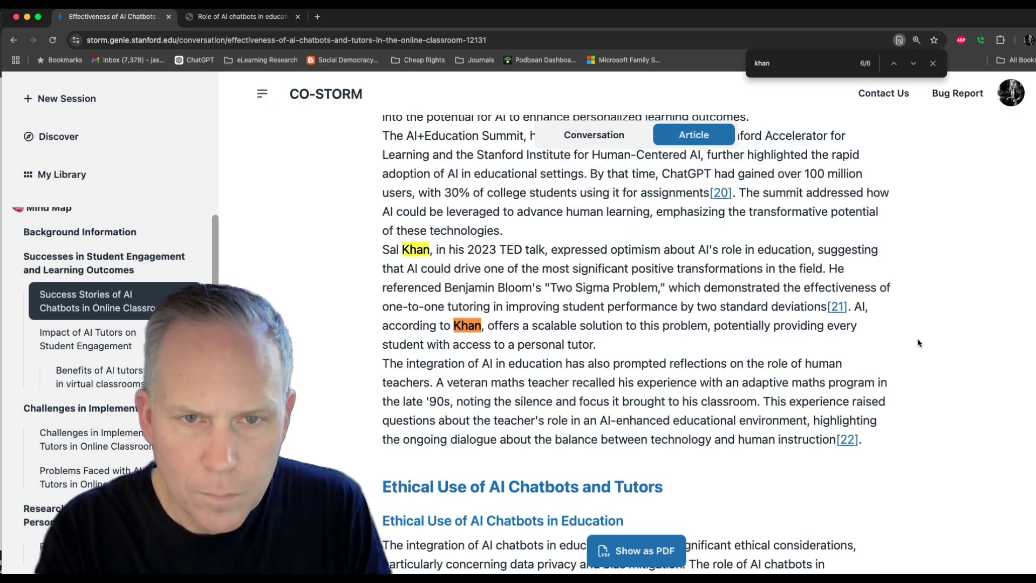
key(Return)
key(Return)
key(Return)
key(Return)
key(Return)
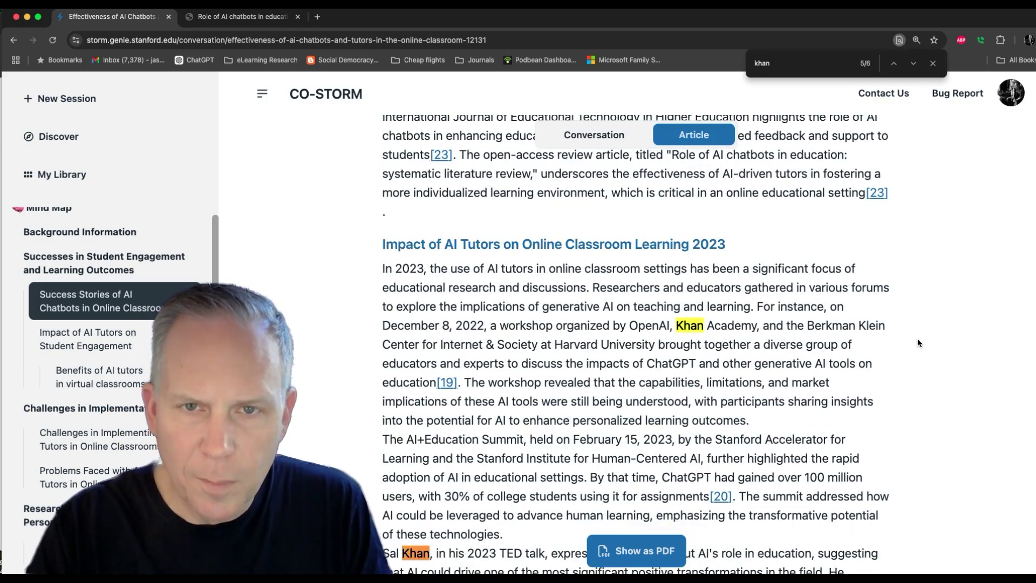
click(594, 134)
click(598, 543)
text(use a writing expert to create an excellent concluding section. Summarize the main points and give us something to think about in the final line.)
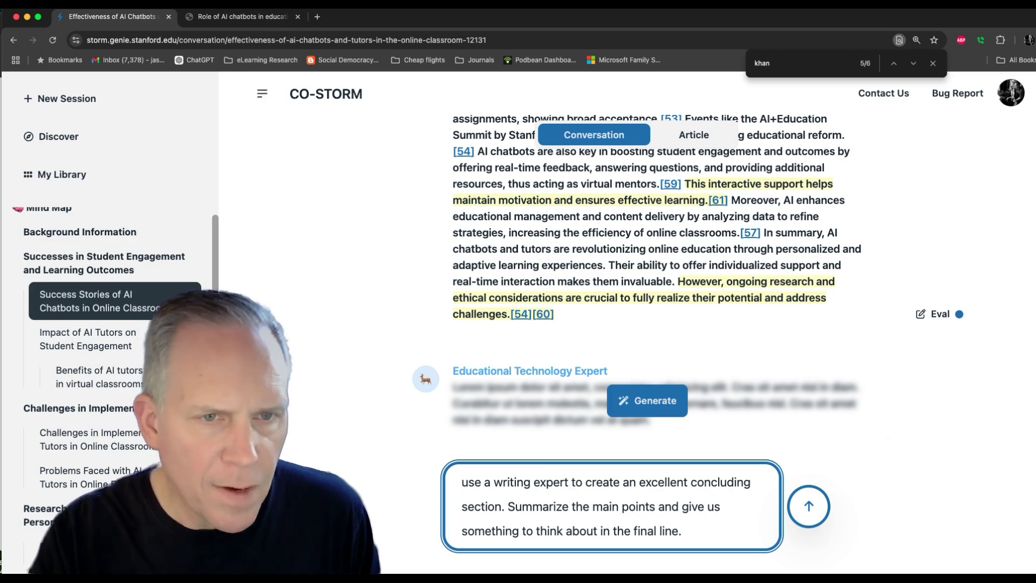
scroll(108, 335, up, 10)
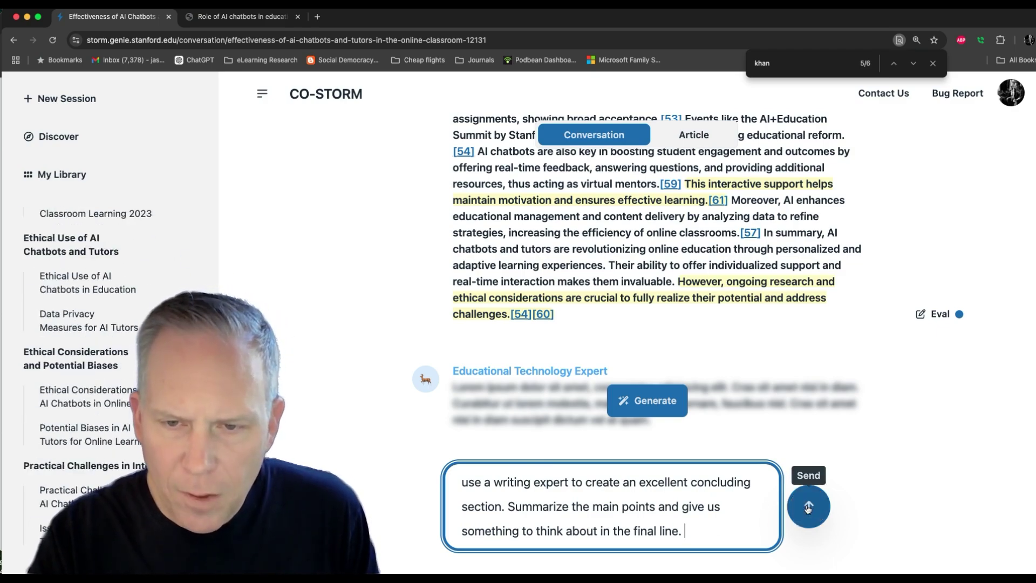
click(808, 502)
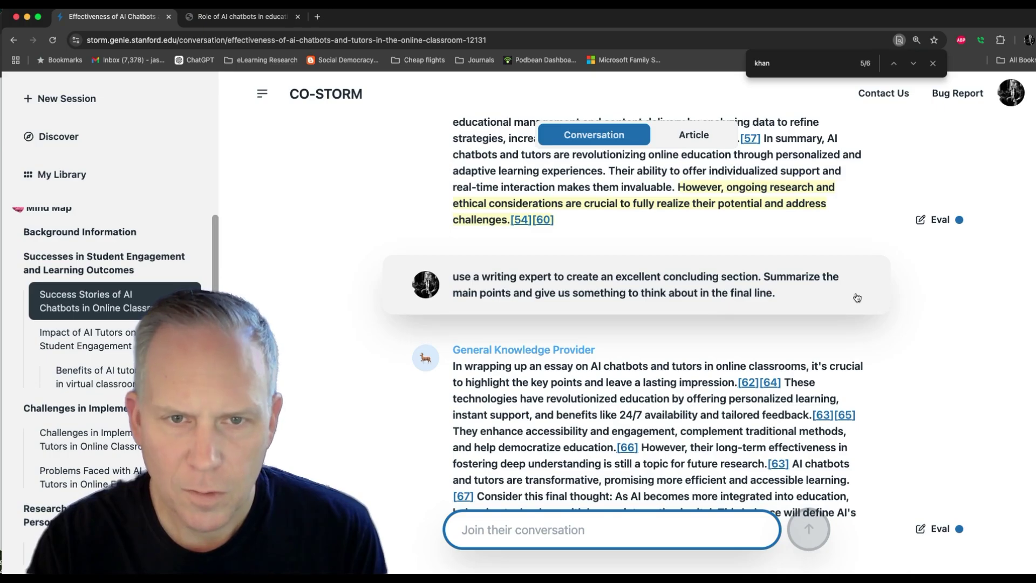
- Check the Article view's new Writing Guidance section on crafting conclusions with the '5 Cs' method
scroll(866, 315, up, 1)
scroll(865, 319, up, 5)
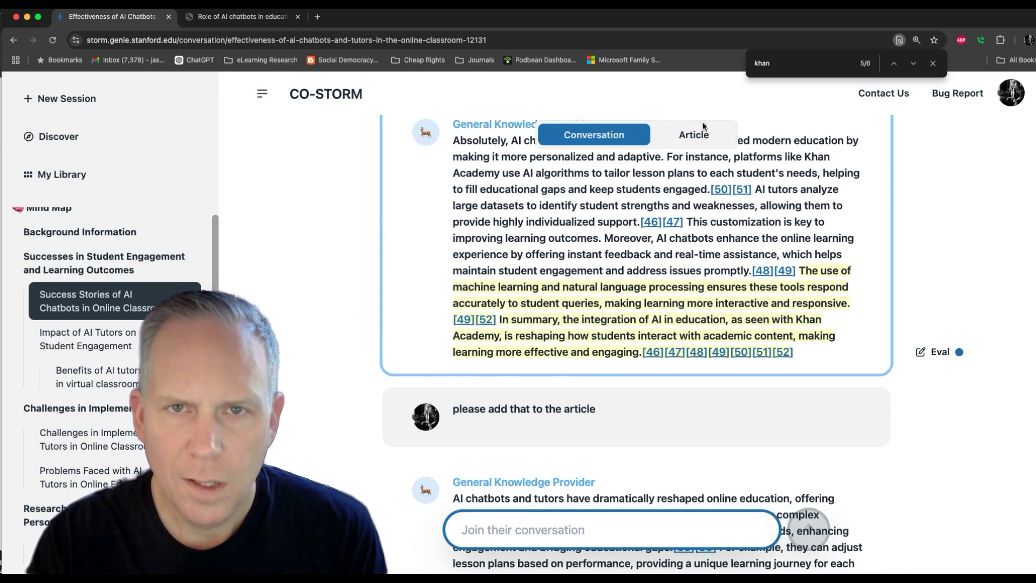
click(693, 136)
scroll(777, 389, down, 20)
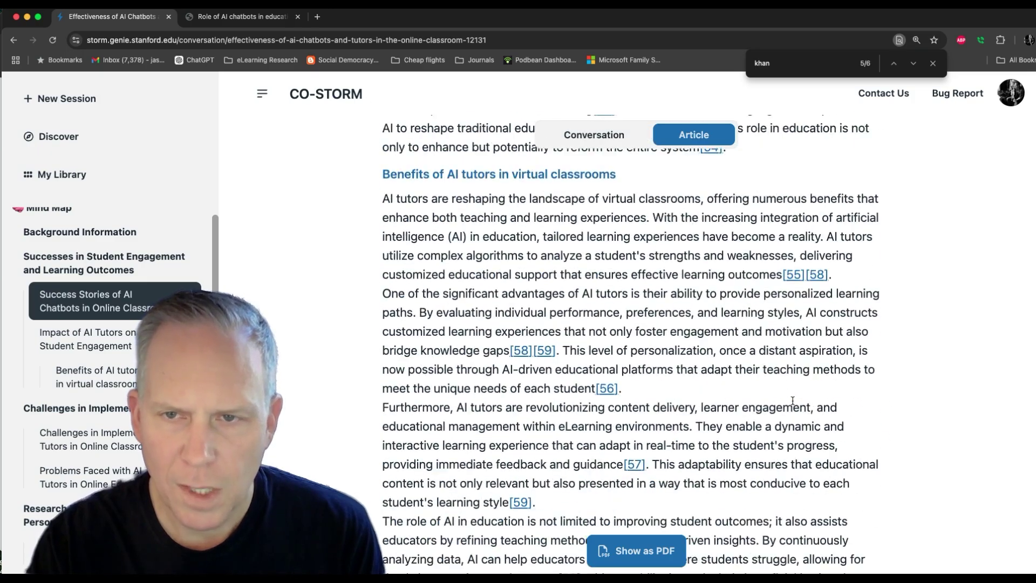
scroll(889, 333, down, 2)
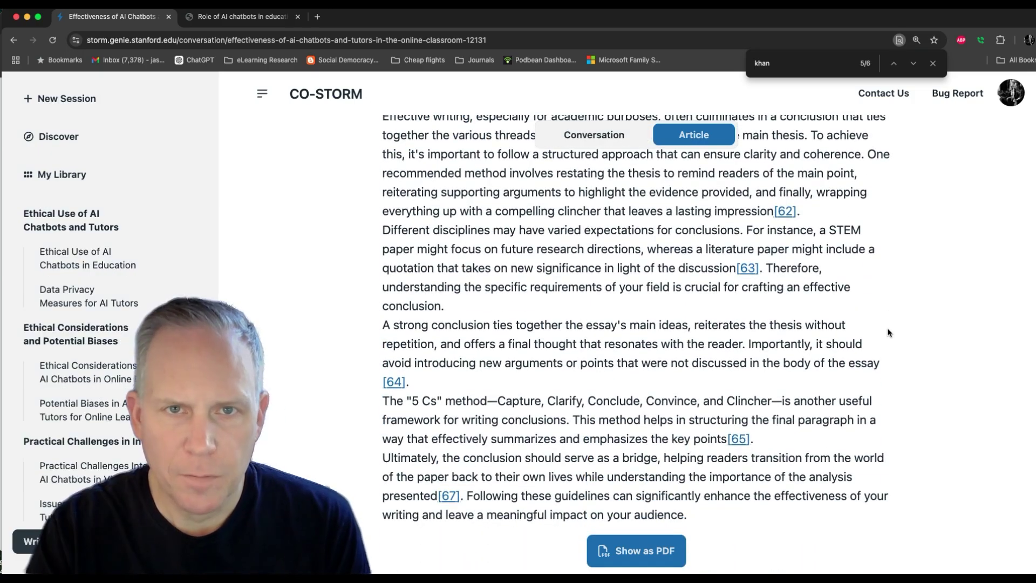
scroll(889, 333, up, 10)
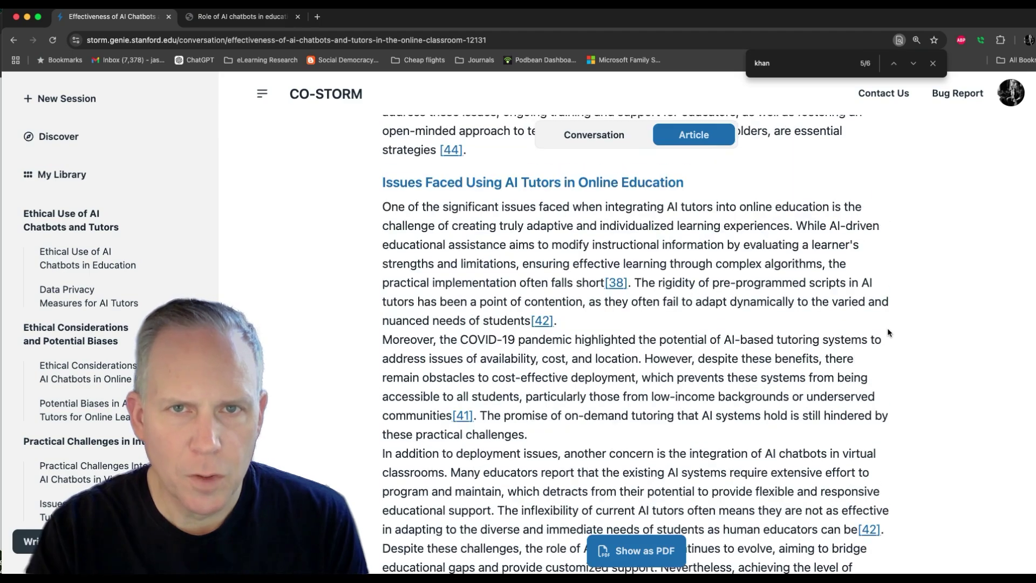
scroll(889, 333, down, 10)
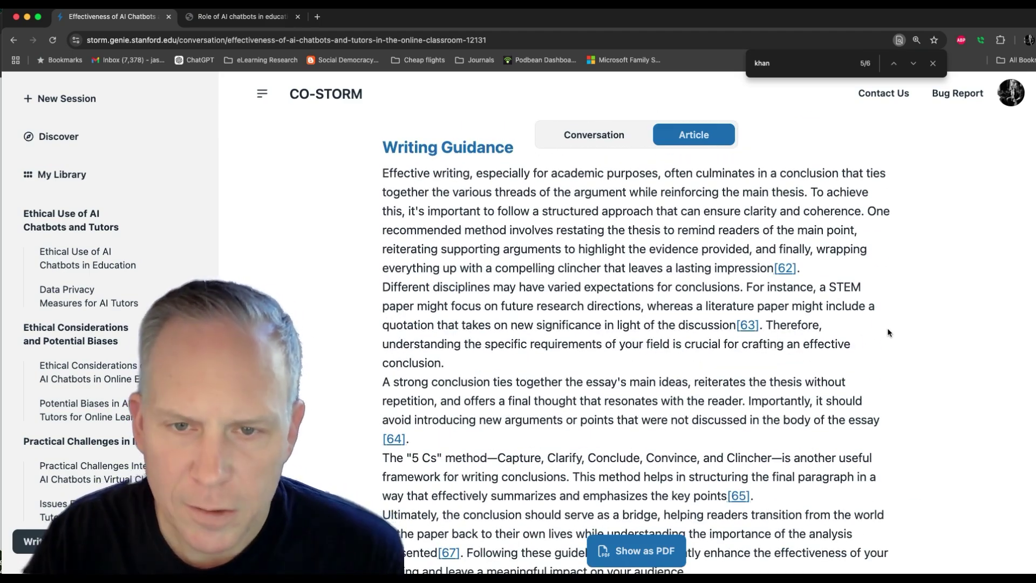
scroll(205, 216, up, 5)
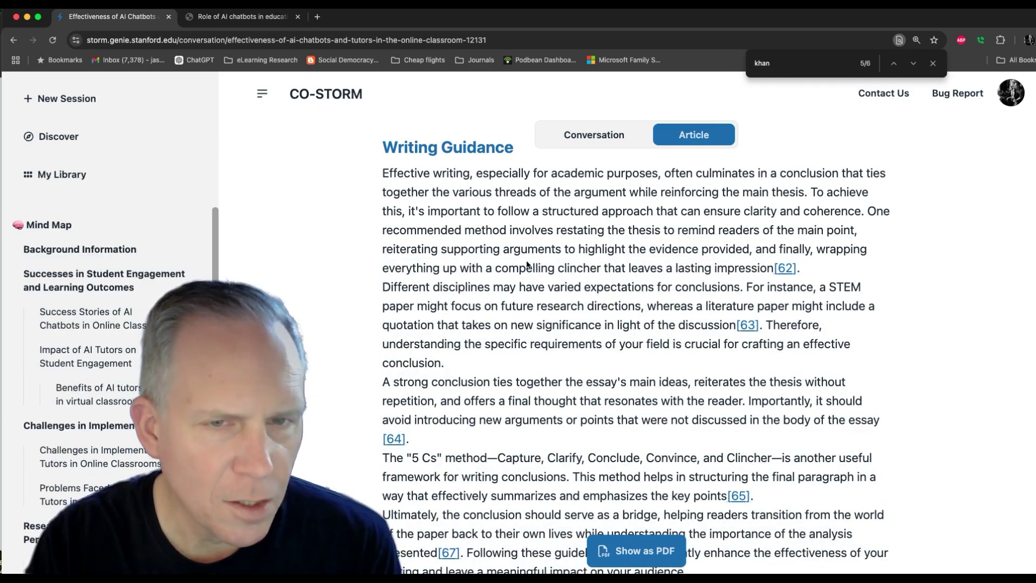
scroll(858, 336, up, 20)
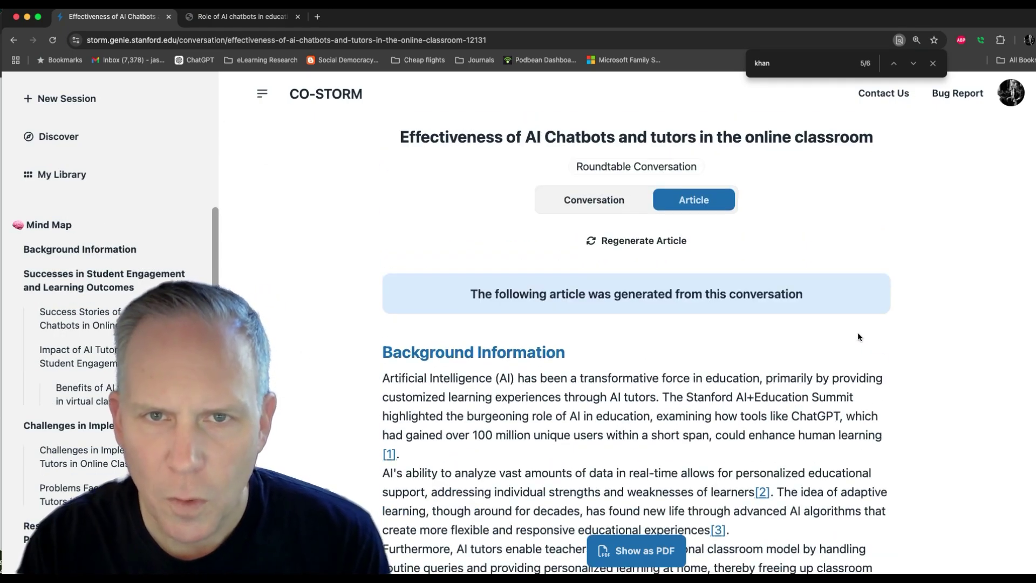
- Answer No to both evaluation questions under the topic background discussions, then start a new article in STORM mode
click(610, 200)
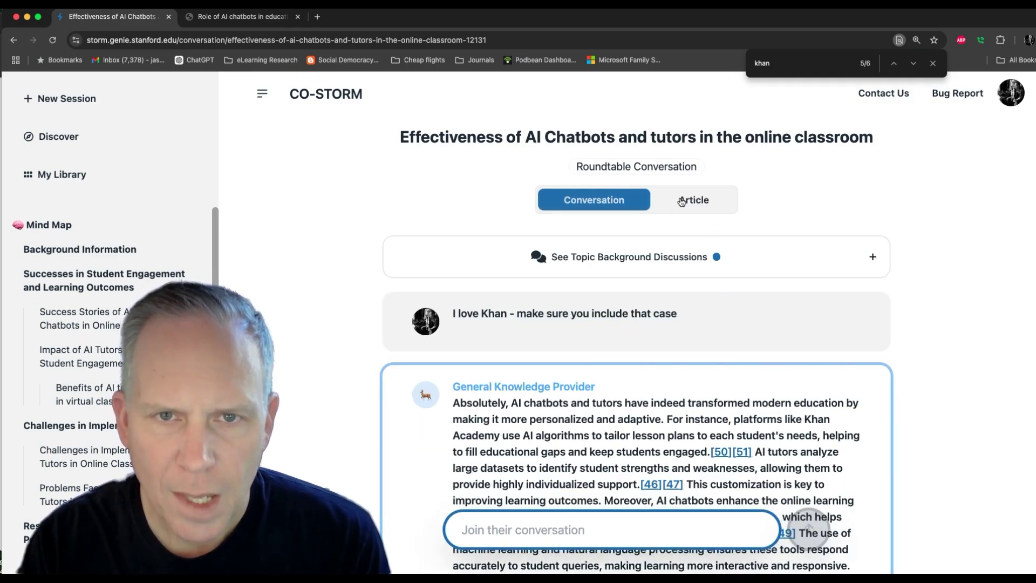
click(852, 261)
scroll(852, 261, down, 15)
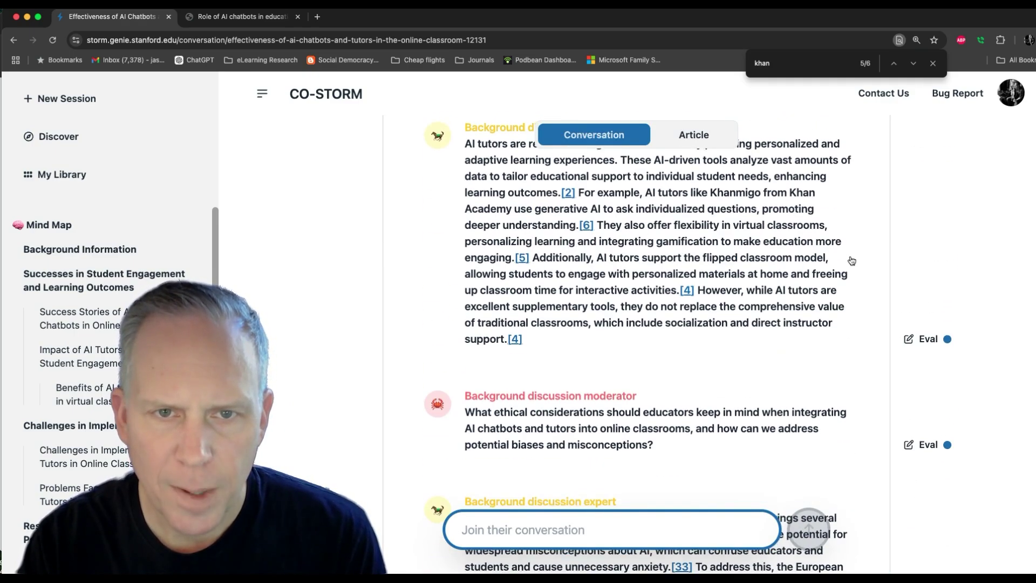
scroll(852, 261, down, 15)
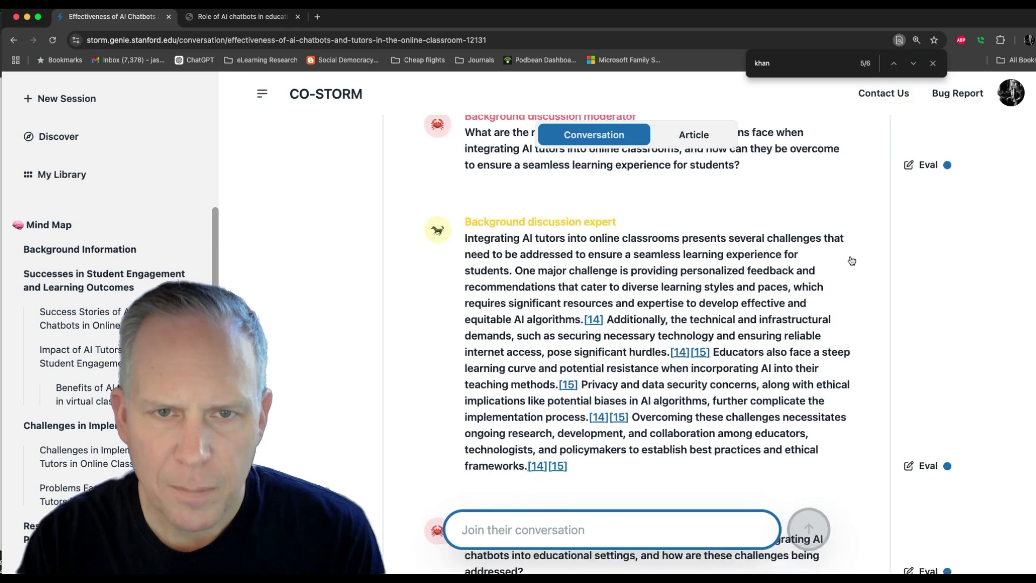
click(709, 213)
click(709, 310)
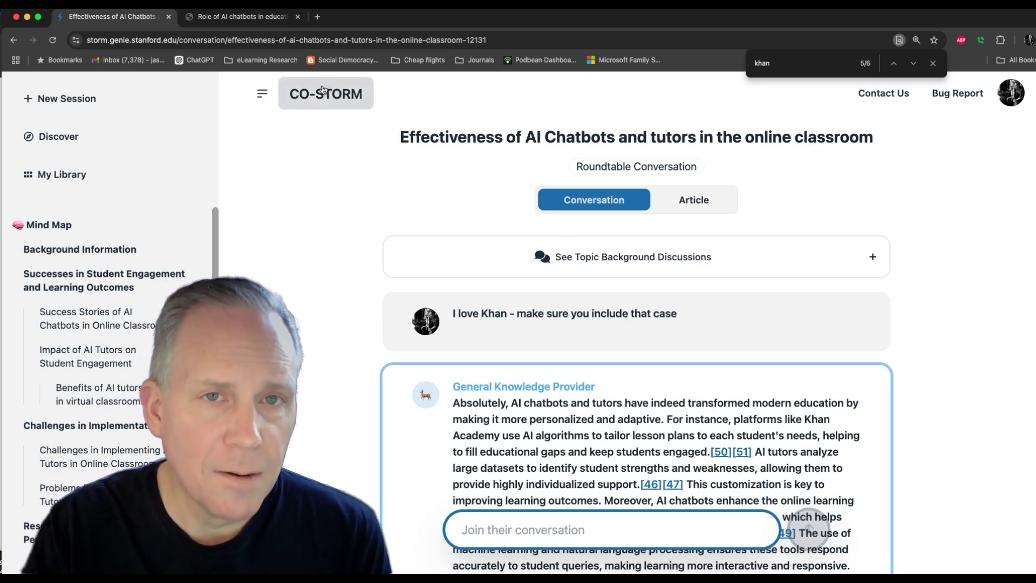
click(319, 102)
click(580, 291)
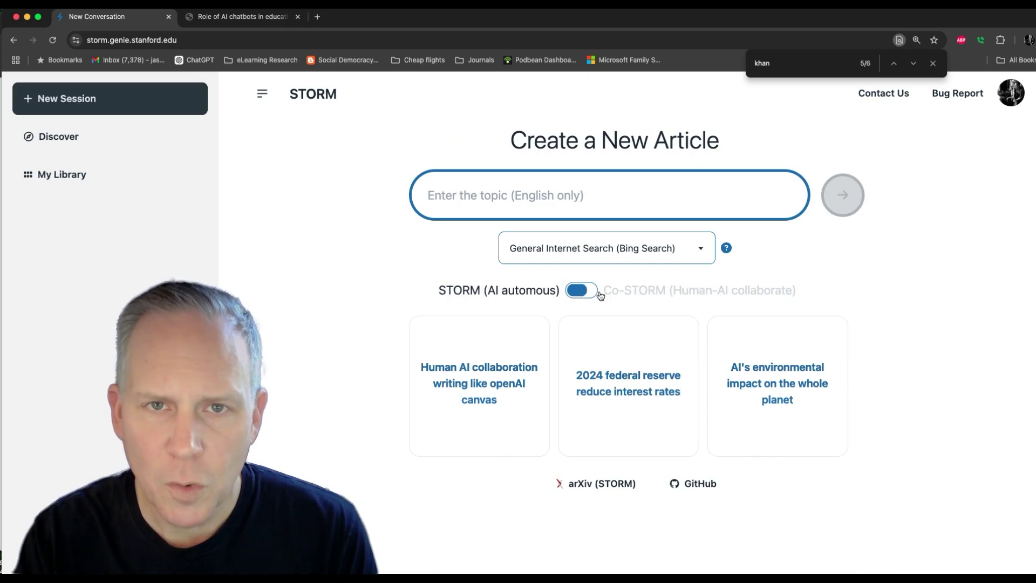